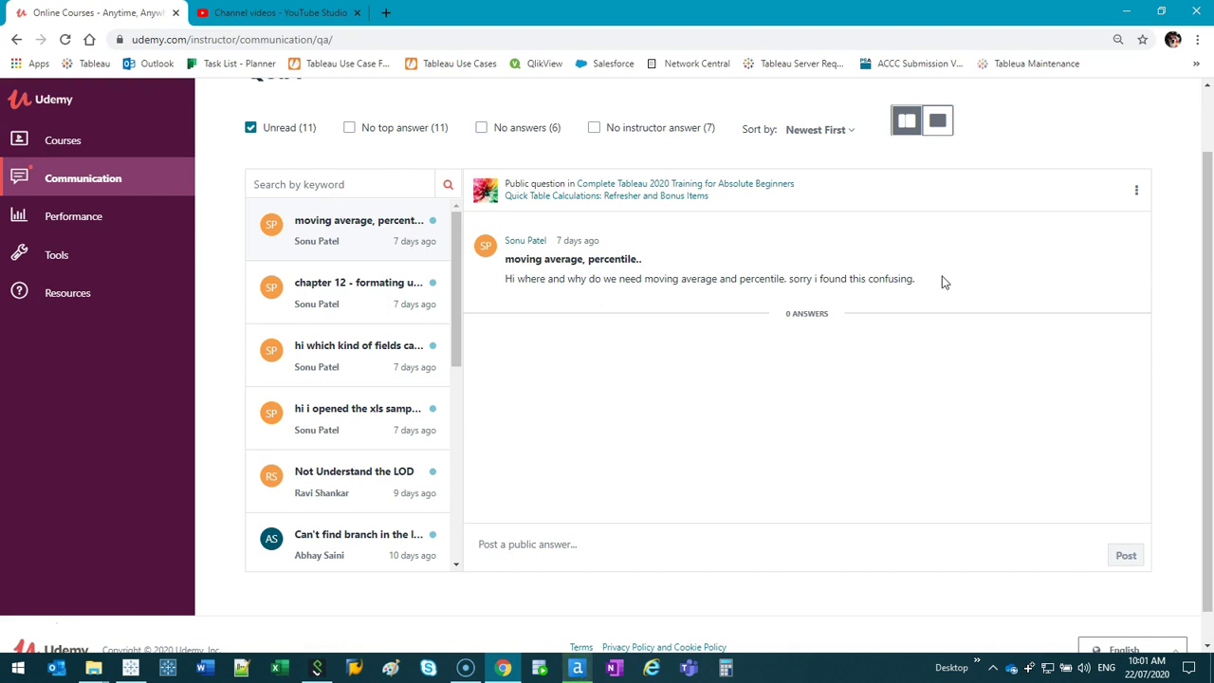
Sketch a fluctuating line chart over the question page with a time axis labelled t and start and end times, and clear the drawing.
mouse_move(189, 116)
mouse_down()
mouse_move(752, 541)
mouse_move(1090, 539)
mouse_move(1043, 577)
mouse_up()
mouse_move(1131, 558)
mouse_down()
mouse_move(1126, 601)
mouse_move(1138, 603)
mouse_move(1155, 571)
mouse_up()
mouse_move(171, 427)
mouse_down()
mouse_move(371, 310)
mouse_move(443, 172)
mouse_move(522, 445)
mouse_move(649, 403)
mouse_move(725, 221)
mouse_move(826, 352)
mouse_move(881, 295)
mouse_move(957, 316)
mouse_move(1018, 273)
mouse_move(1055, 136)
mouse_up()
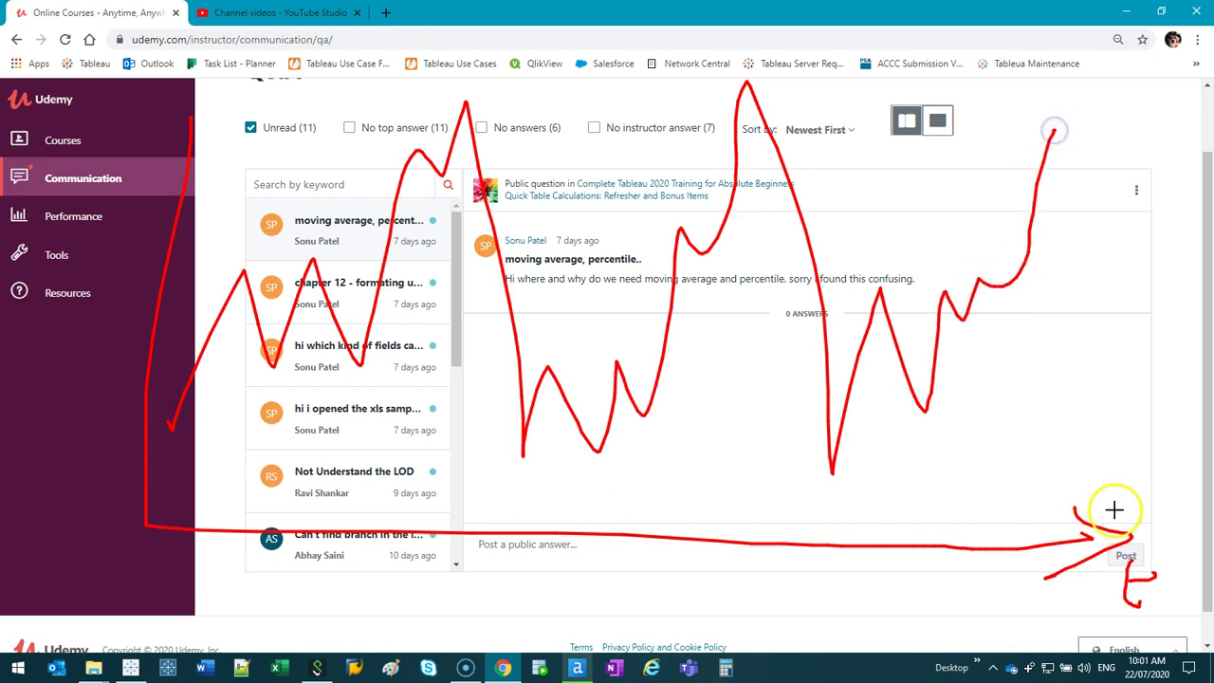
mouse_move(173, 130)
mouse_down()
mouse_move(197, 94)
mouse_move(227, 138)
mouse_up()
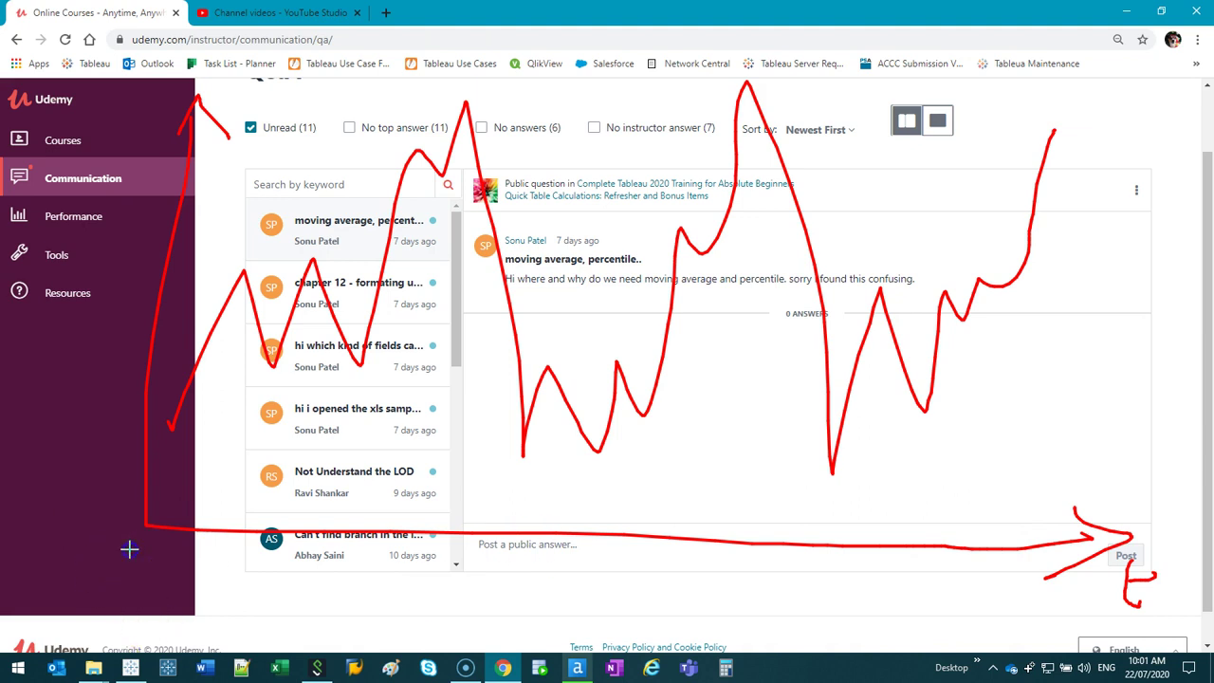
mouse_move(104, 581)
mouse_down()
mouse_move(136, 550)
mouse_move(156, 630)
mouse_move(182, 595)
mouse_up()
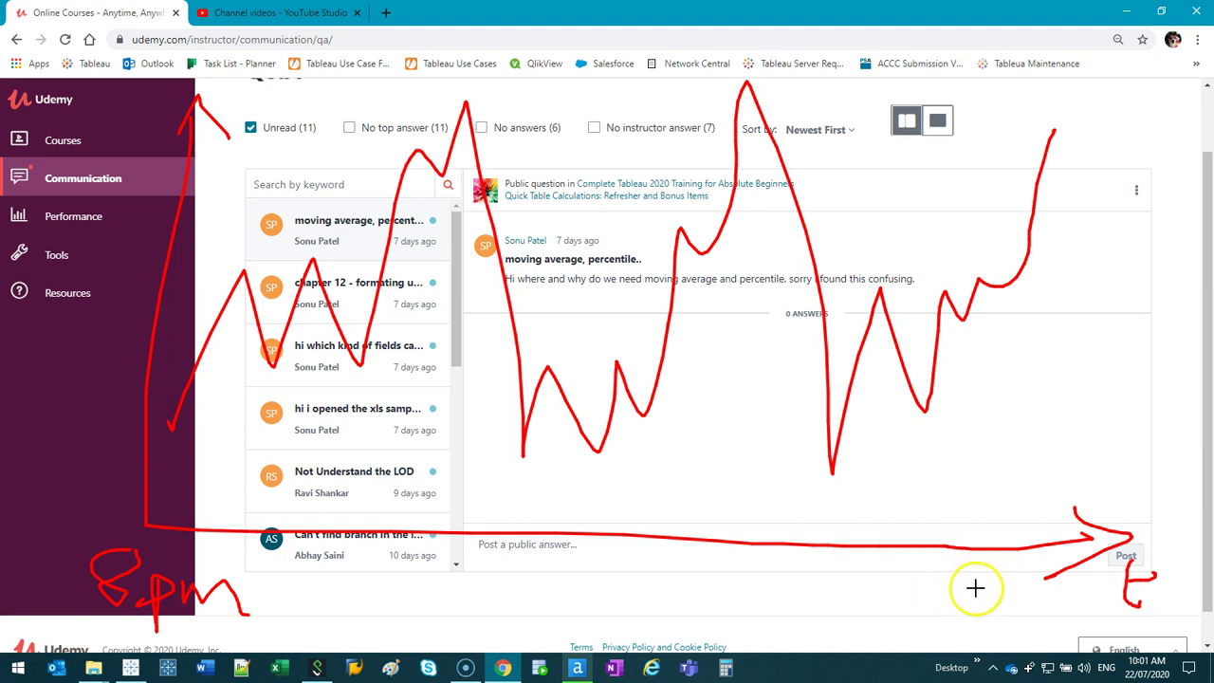
mouse_move(974, 578)
mouse_down()
mouse_move(995, 577)
mouse_move(964, 568)
mouse_move(1028, 588)
mouse_move(1112, 574)
mouse_up()
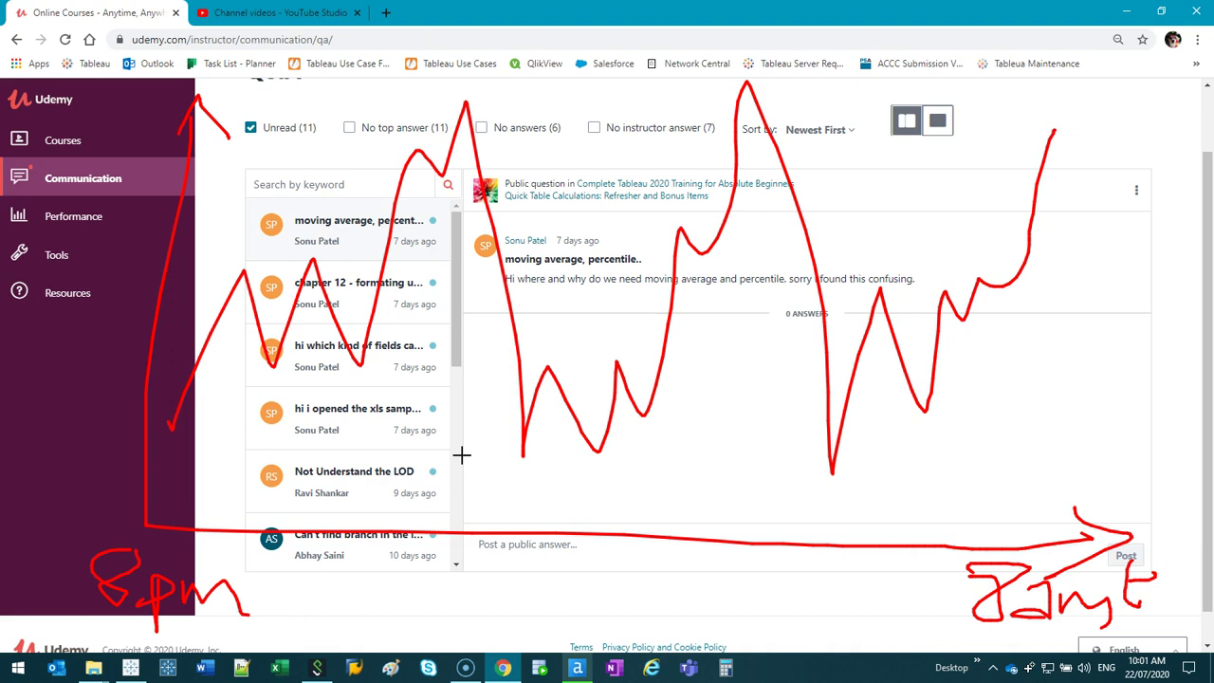
key(Escape)
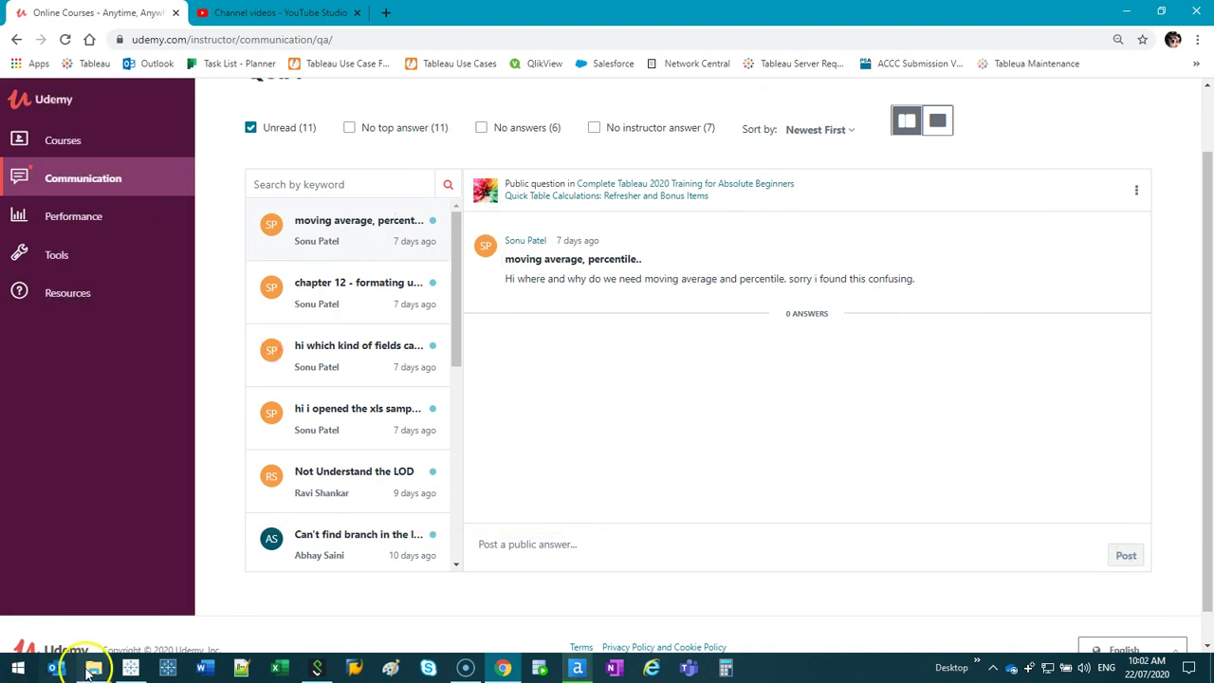
Switch to Tableau, widen the data pane and place Order Date on Columns as a continuous DAY date.
click(118, 671)
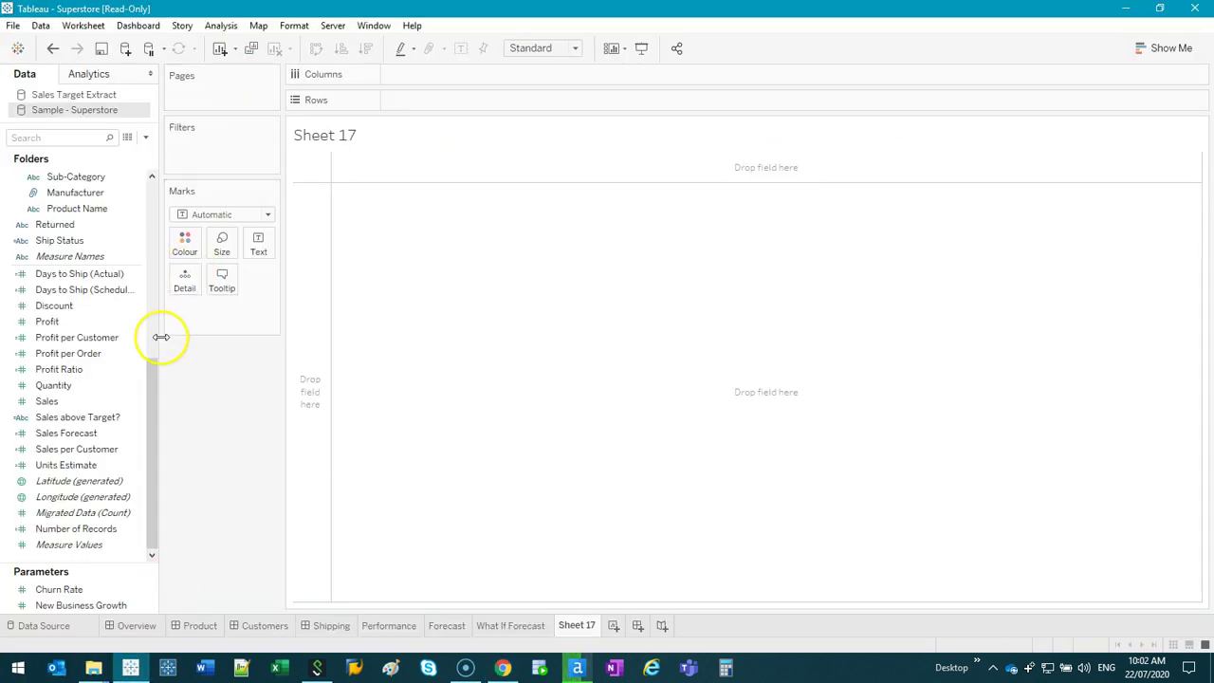
drag(185, 375, 185, 211)
click(86, 245)
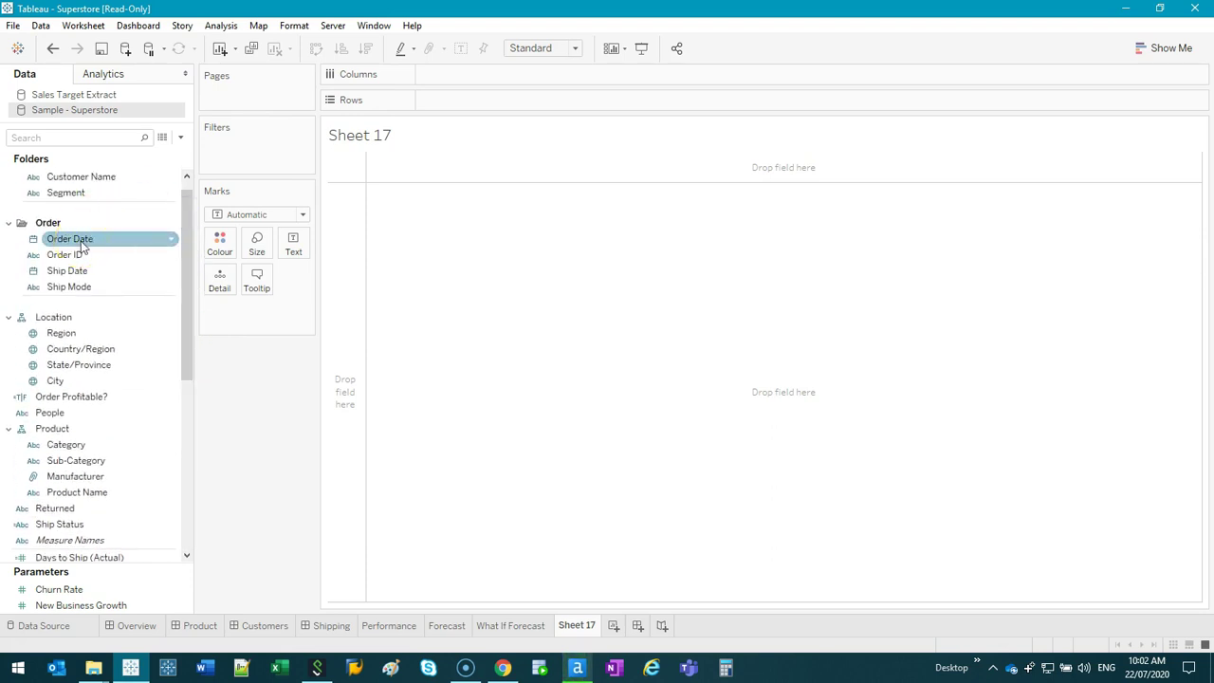
click(81, 242)
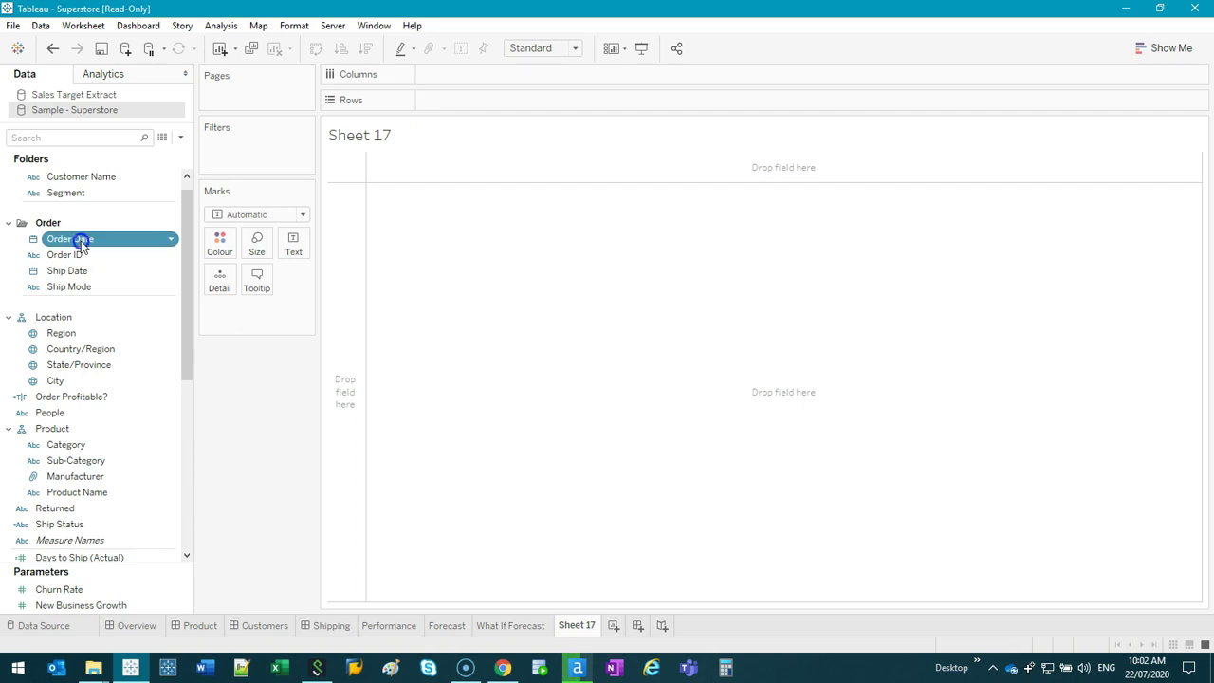
drag(82, 244, 431, 74)
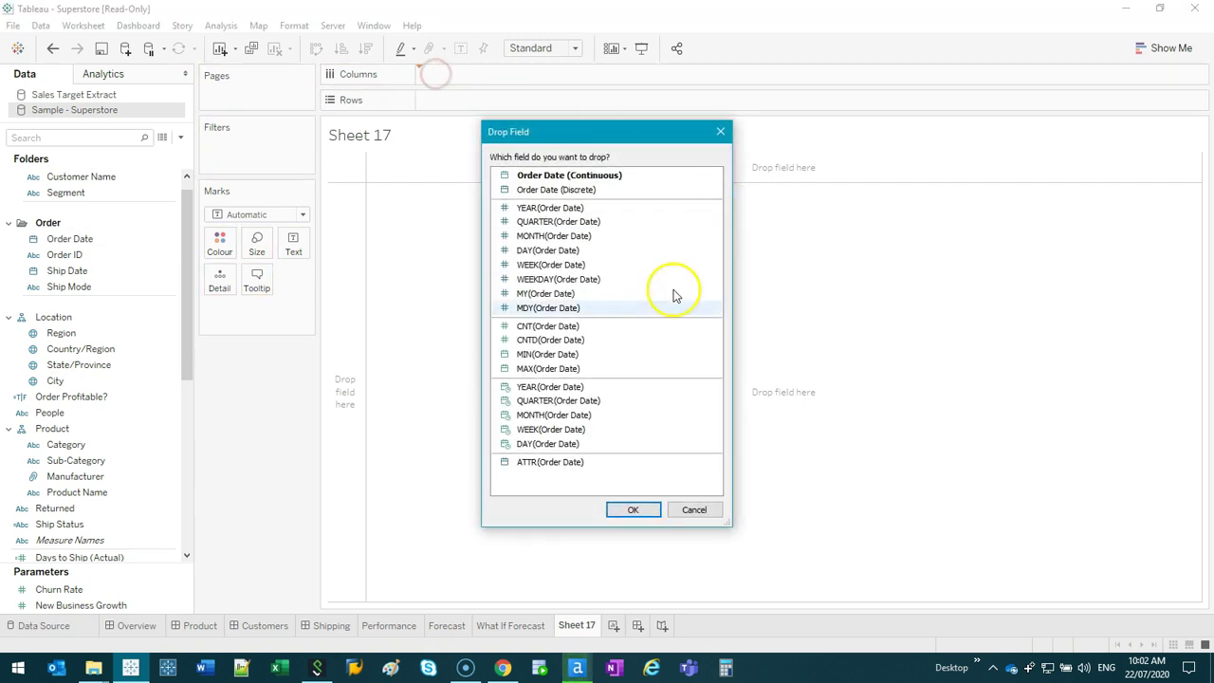
double_click(571, 443)
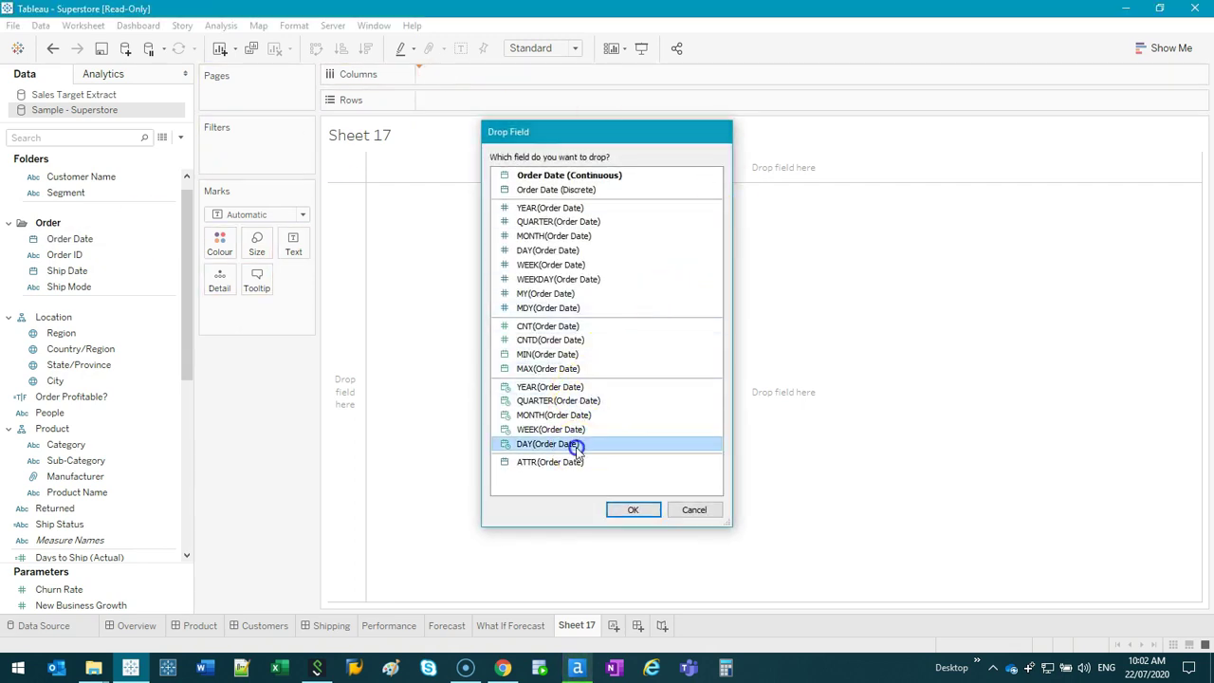
Add Sales to Rows to plot daily sales as a line chart.
scroll(113, 408, down, 6)
click(88, 402)
double_click(88, 401)
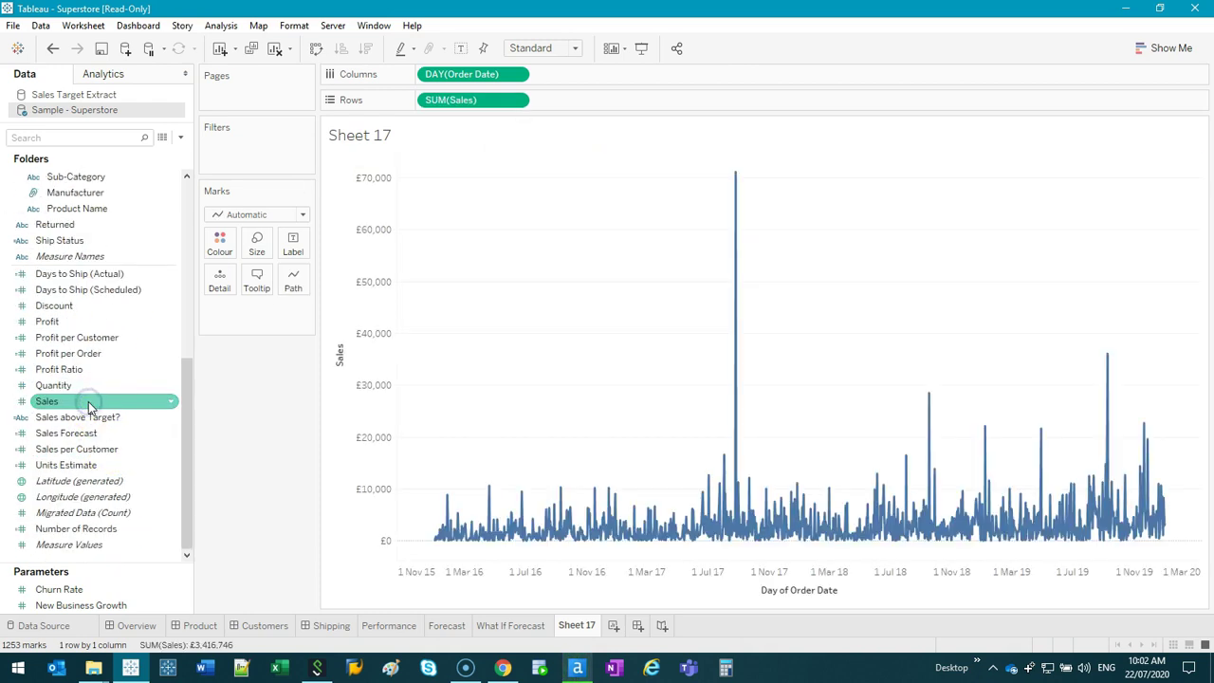
Try Profit as a second measure on Rows and remove it again.
double_click(47, 322)
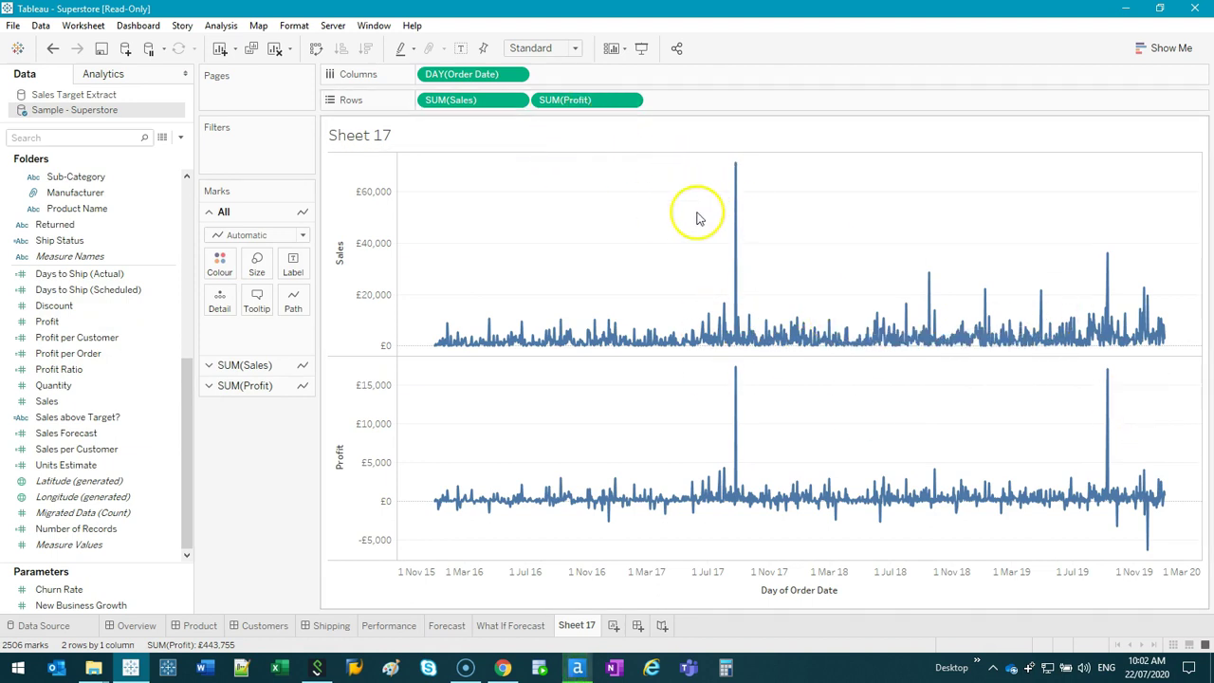
drag(583, 109, 272, 515)
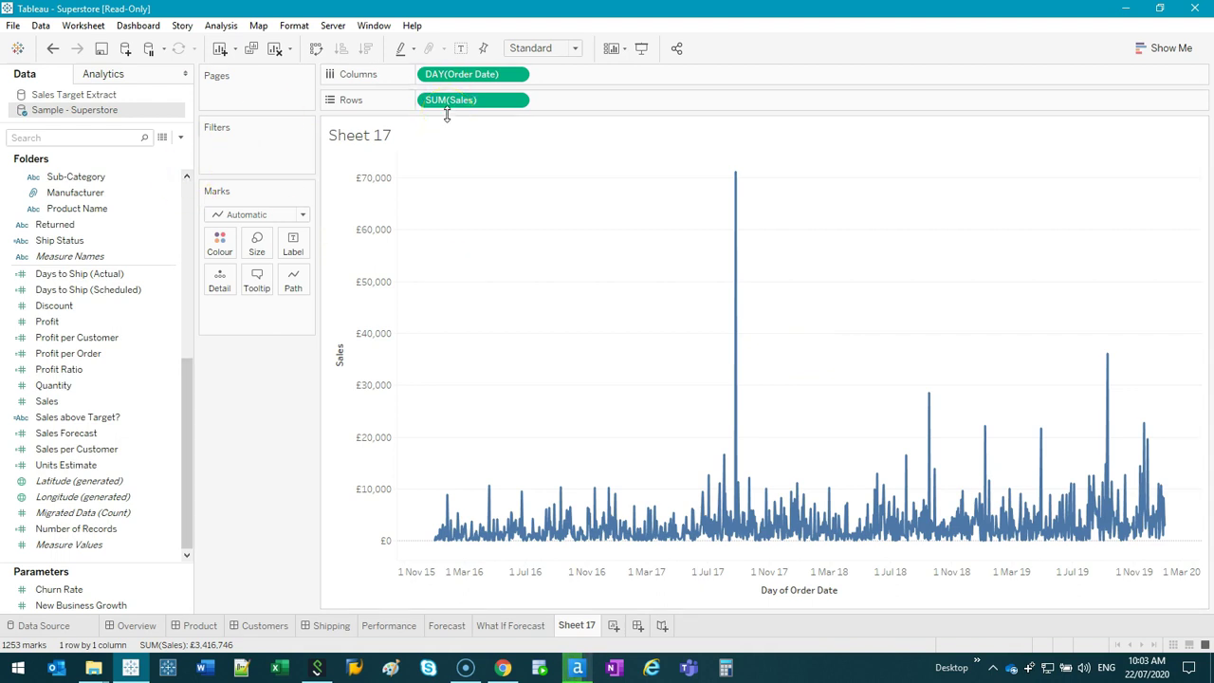
Inspect the highest daily sales peak in August 2017 and the next tall spike in 2018.
click(734, 179)
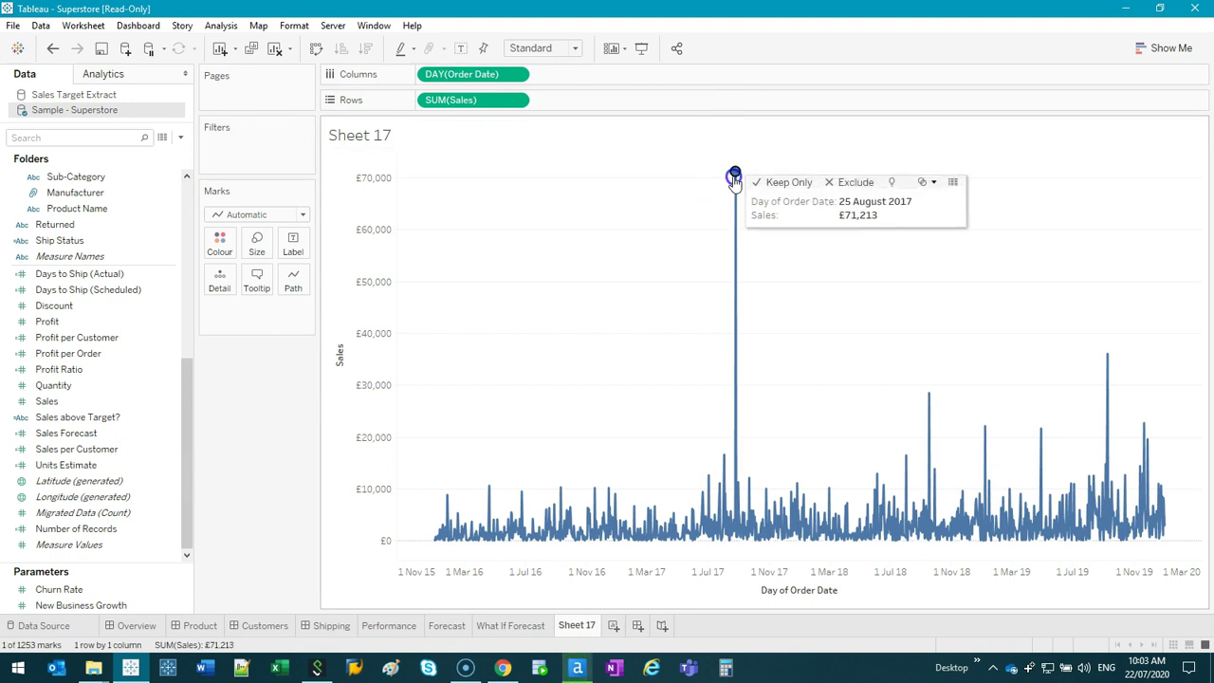
click(930, 401)
click(918, 334)
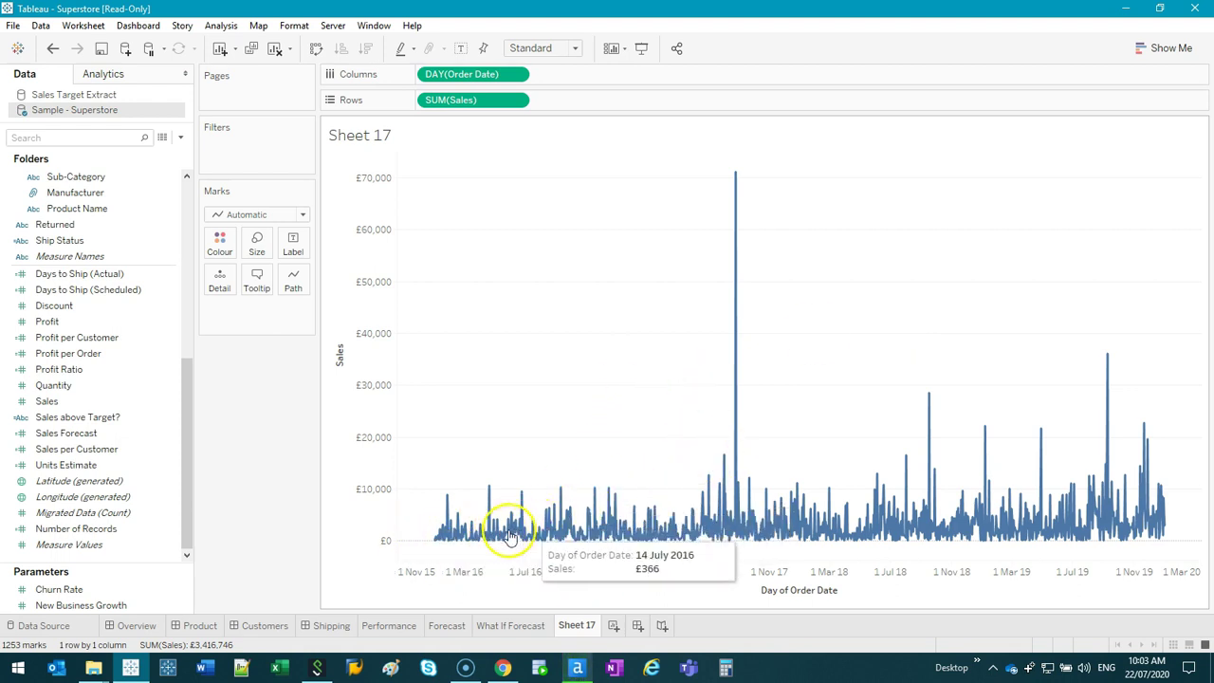
Draw the overall sales trend across the chart, circle a few early 2016 points, and clear the annotations.
mouse_move(436, 533)
mouse_down()
mouse_move(569, 509)
mouse_move(1003, 501)
mouse_move(1169, 480)
mouse_up()
key(Escape)
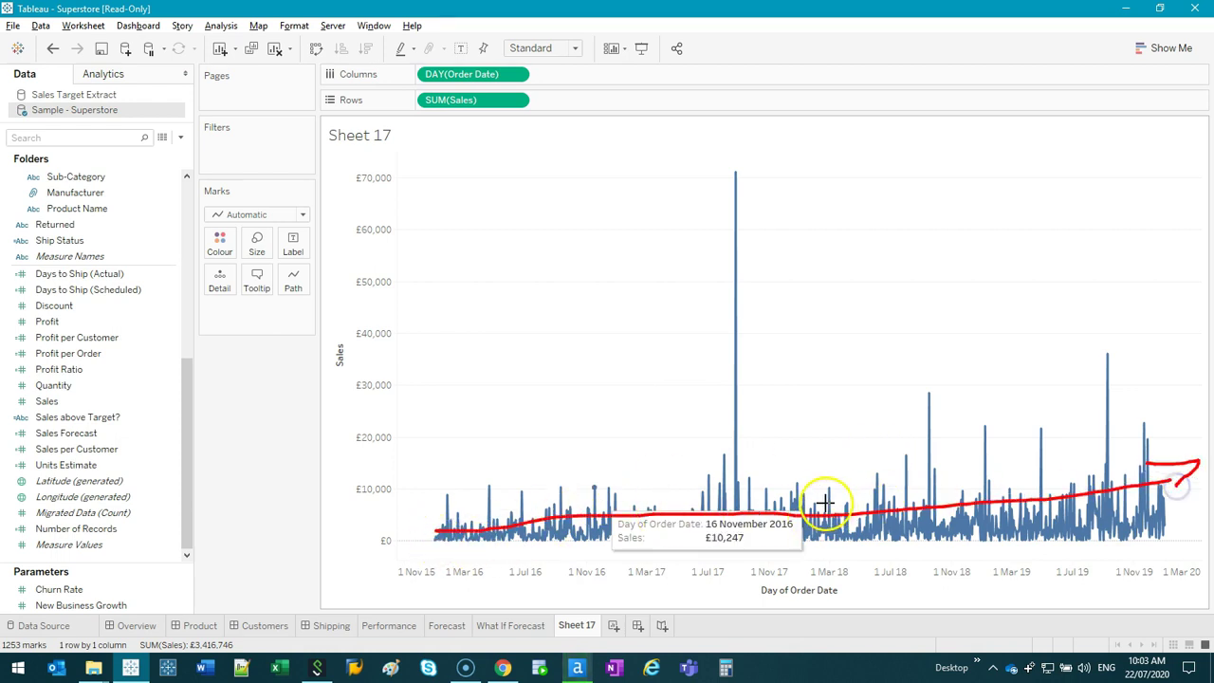
drag(442, 518, 1181, 493)
key(Escape)
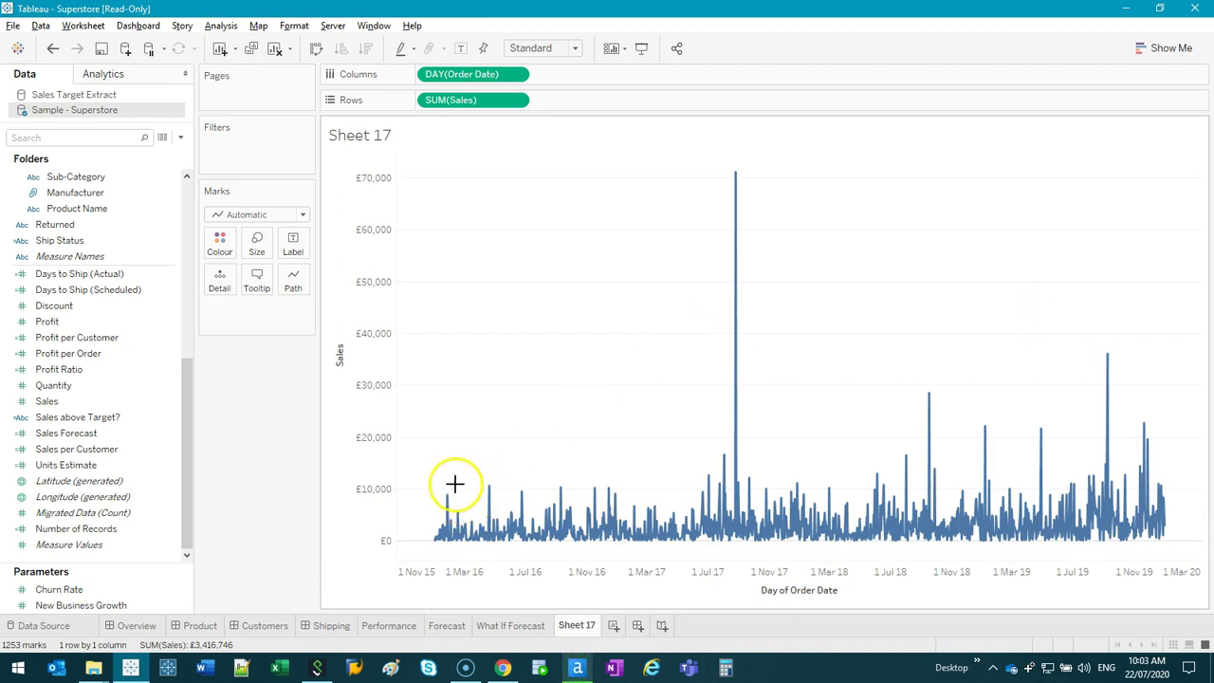
mouse_move(479, 481)
mouse_down()
mouse_move(487, 524)
mouse_move(485, 514)
mouse_up()
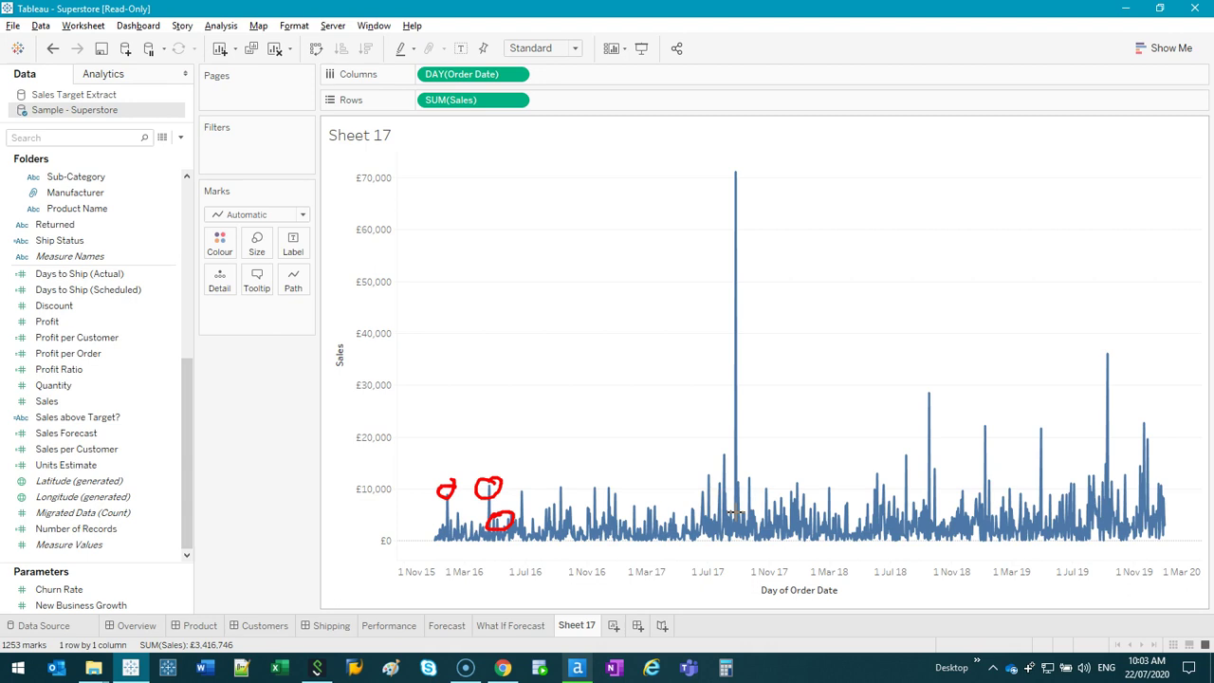
key(Escape)
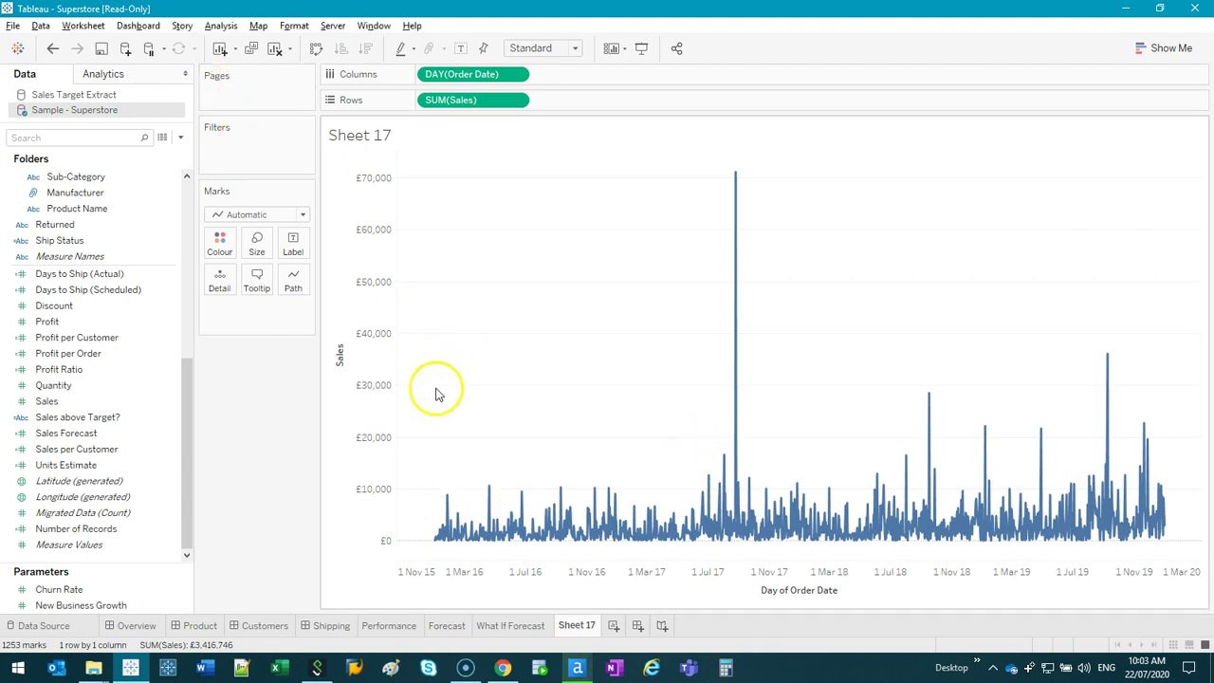
Show markers on every data point of the daily sales line.
right_click(421, 485)
click(456, 358)
click(452, 512)
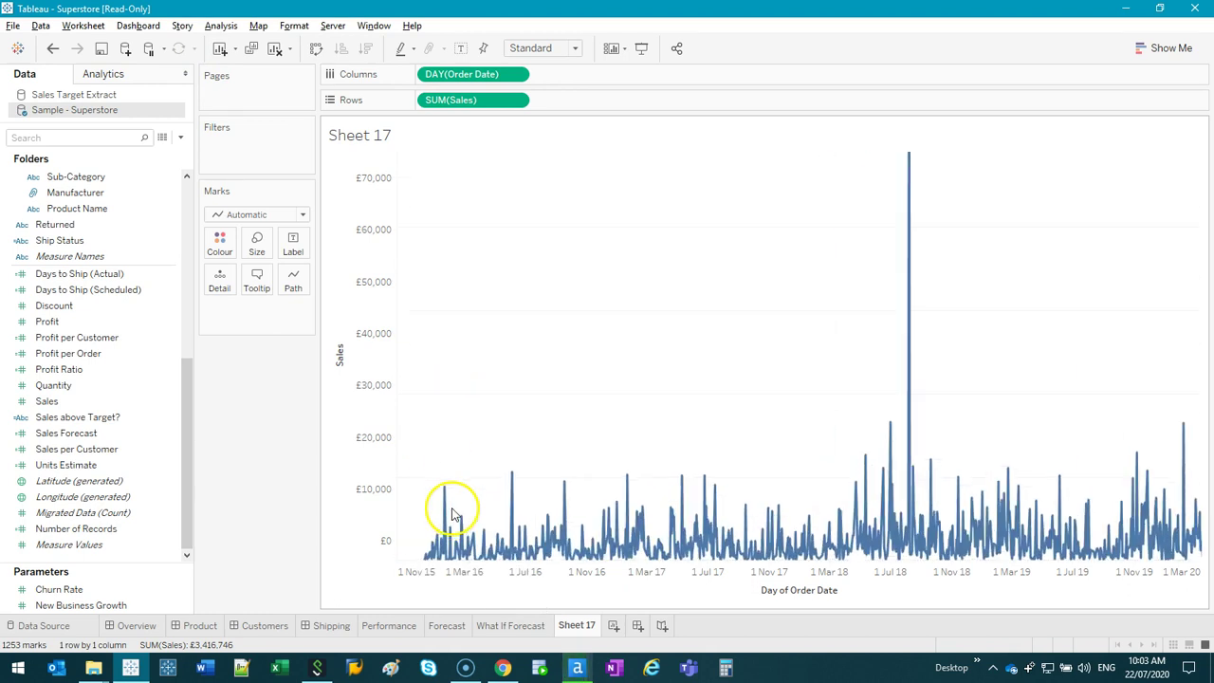
drag(493, 379, 601, 309)
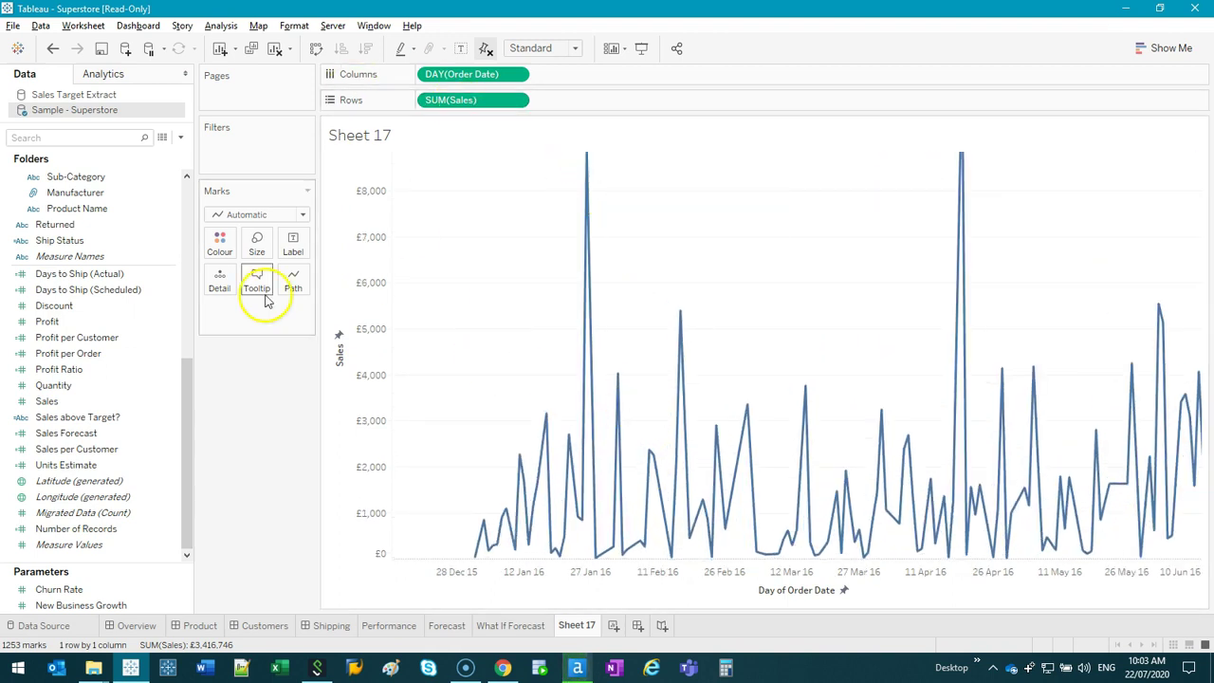
click(219, 245)
click(296, 473)
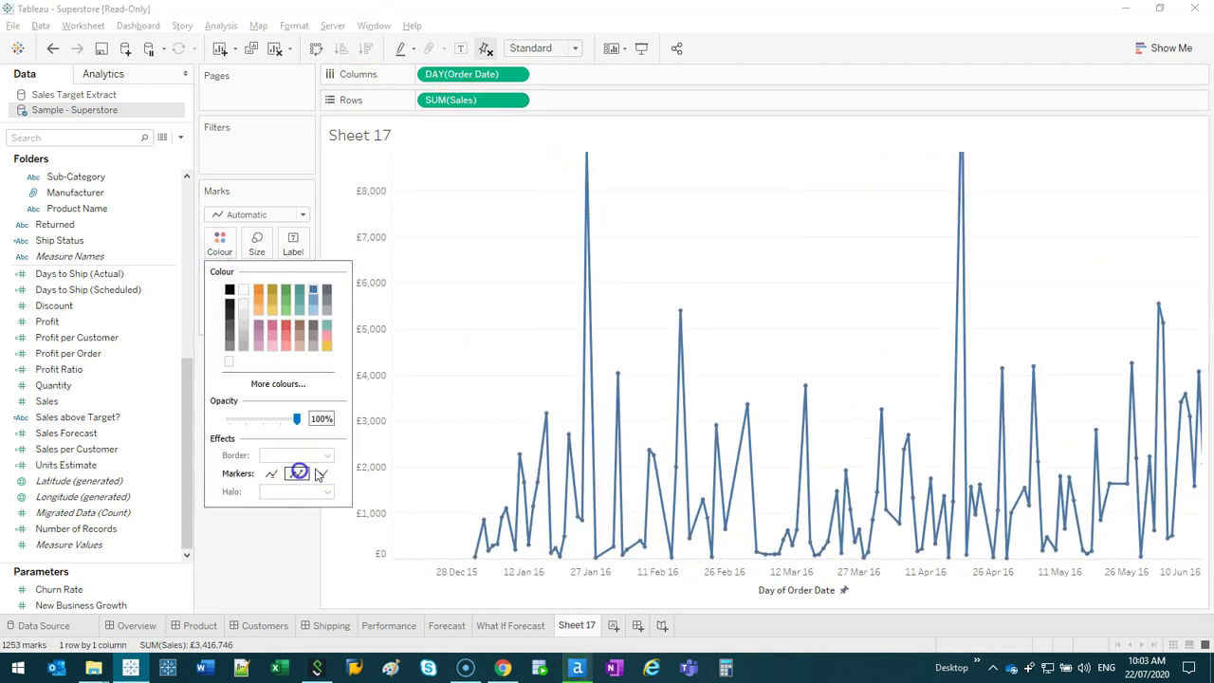
click(492, 357)
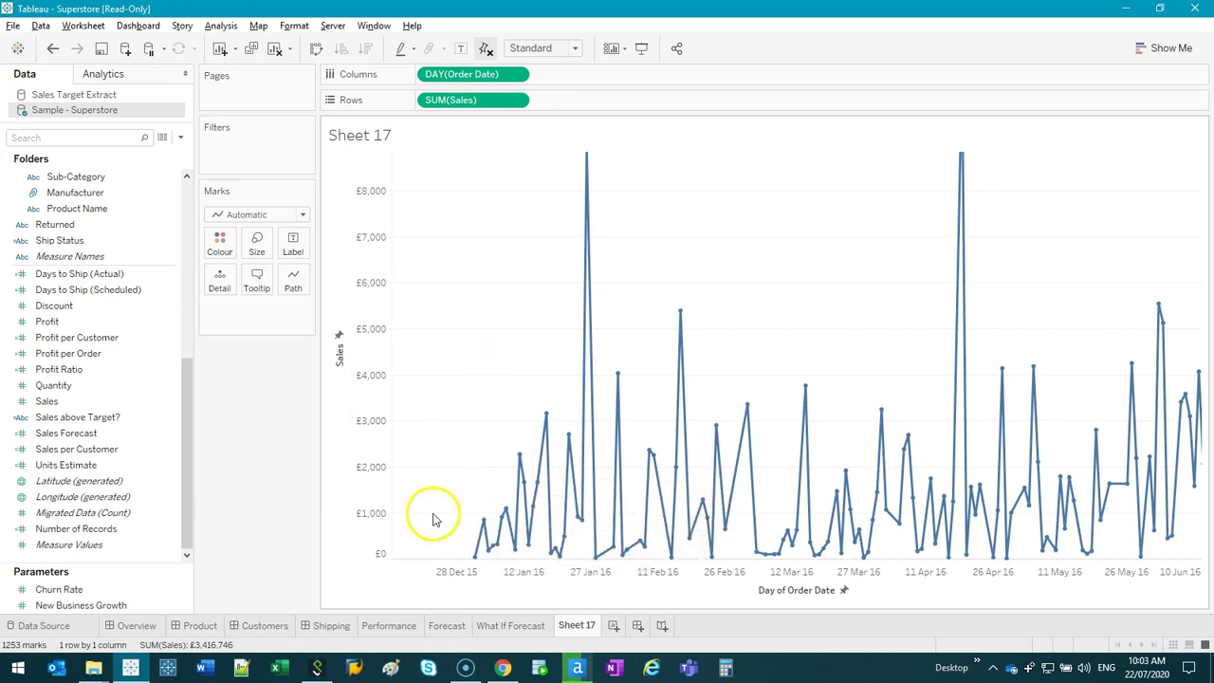
Mark the first five daily sales points of January 2016 on the line and clear the marks.
drag(444, 510, 466, 500)
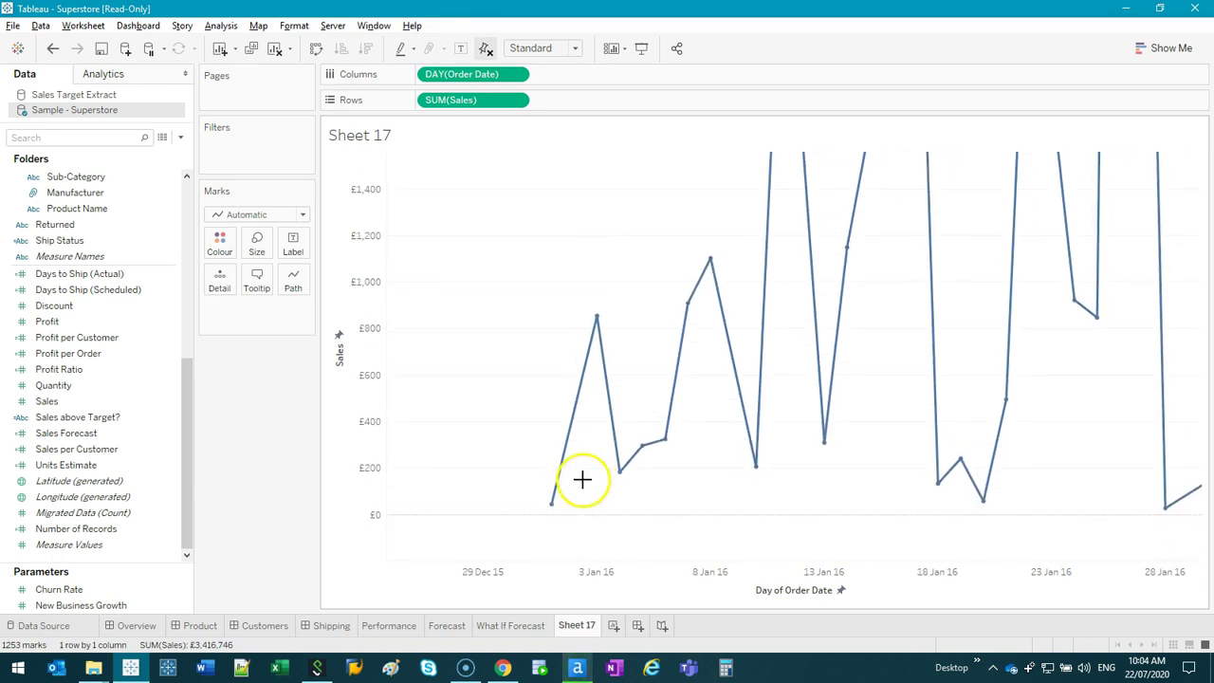
drag(554, 501, 548, 503)
drag(597, 320, 597, 311)
click(614, 470)
click(640, 443)
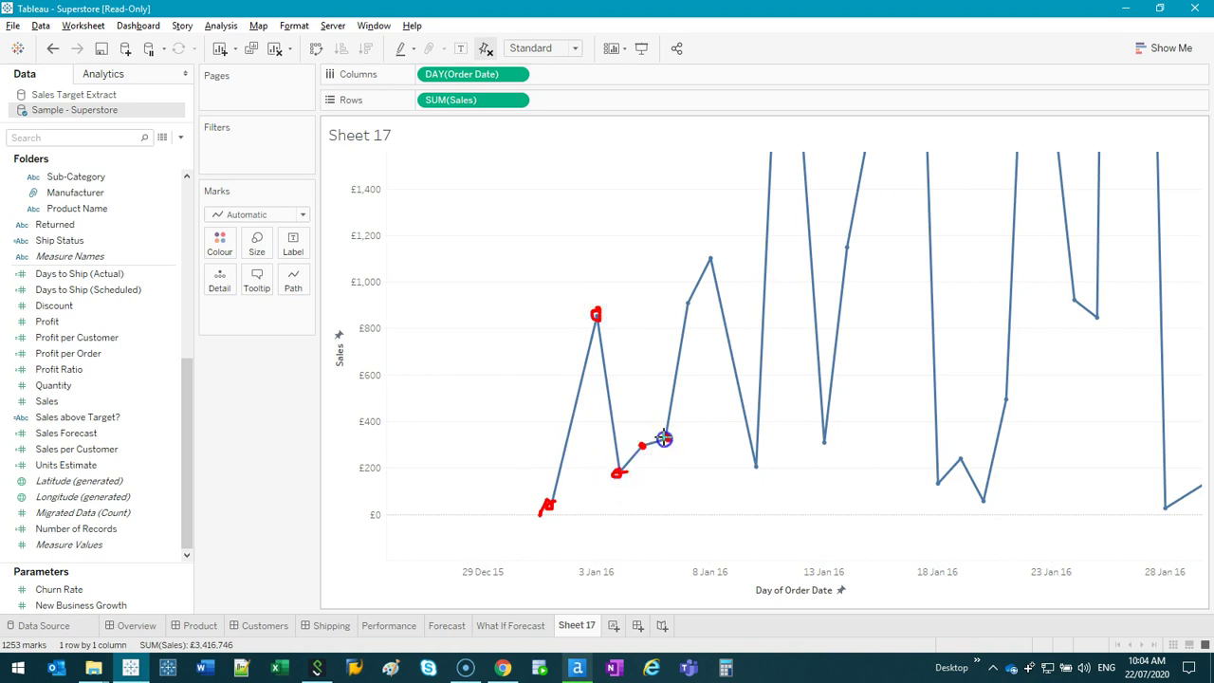
drag(544, 512, 550, 501)
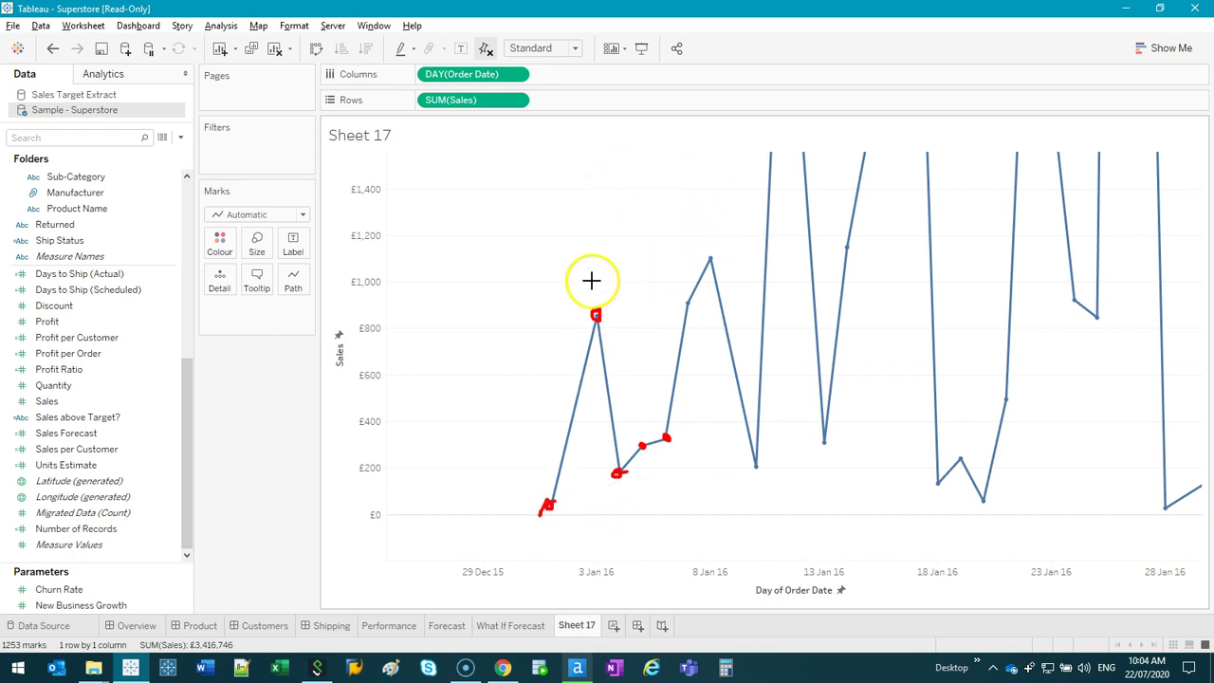
key(Escape)
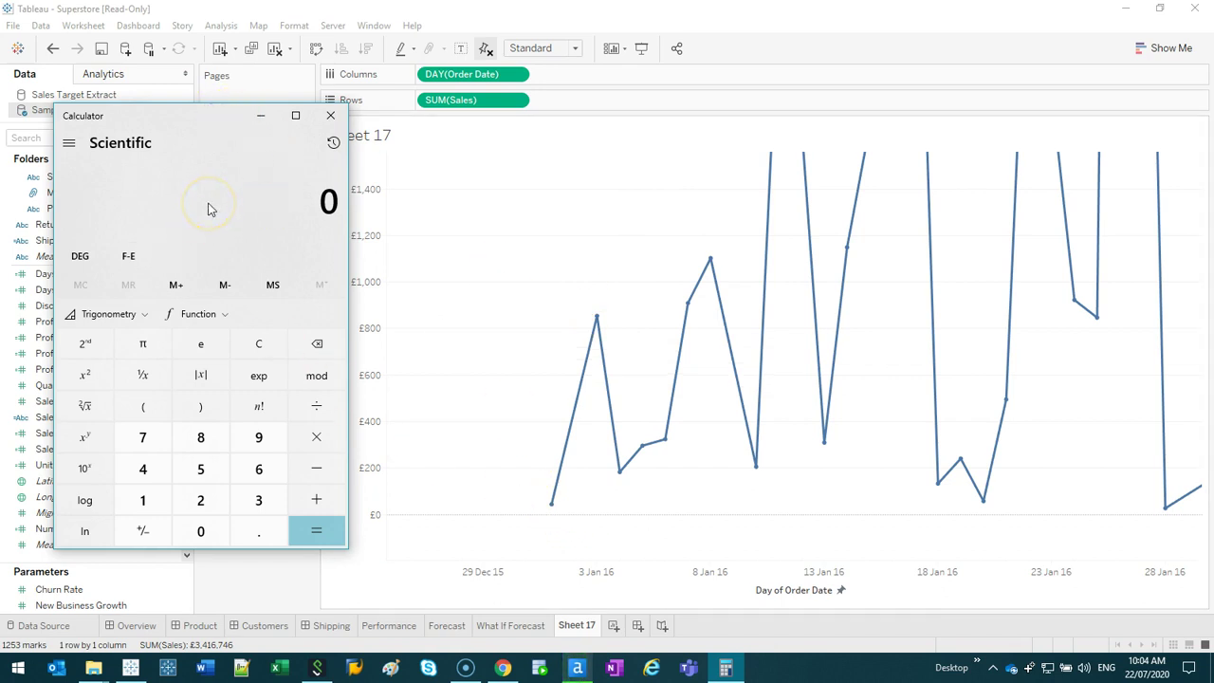
In Calculator, average the first five daily sales values by adding 10 + 850 + 200 + 300 + 300 and dividing the sum by 5.
text(10 + 85)
text(0 + )
text(200 +)
text(00 + 30)
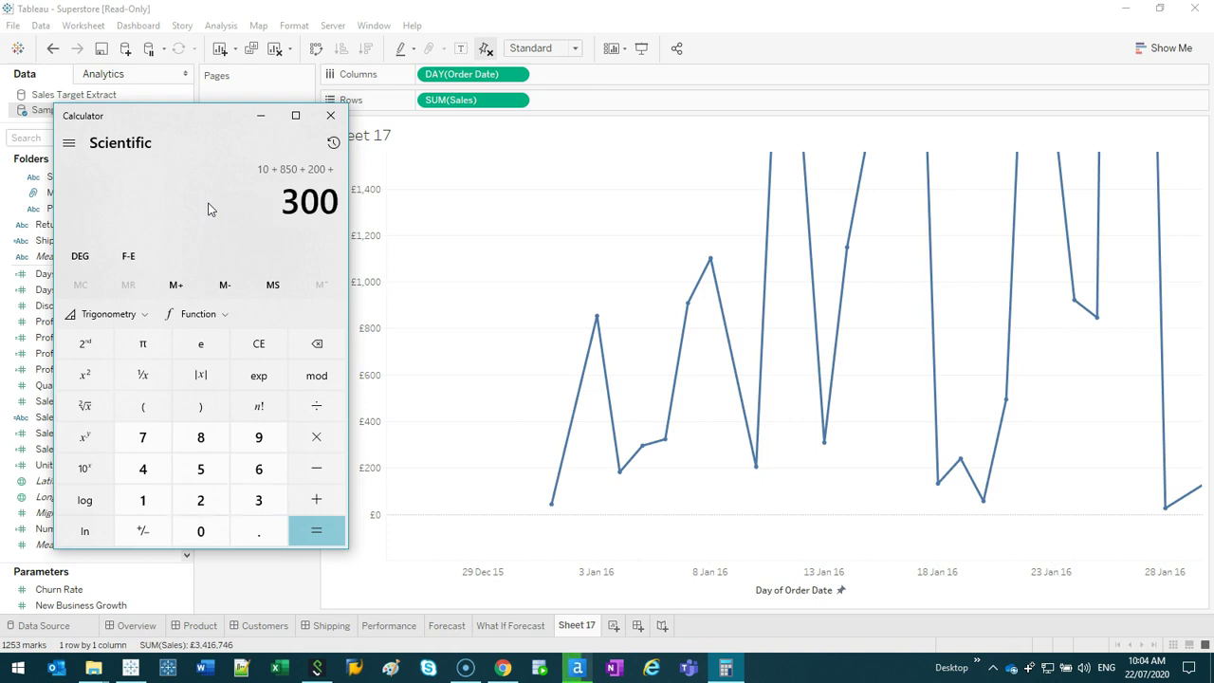
text(0)
key(Return)
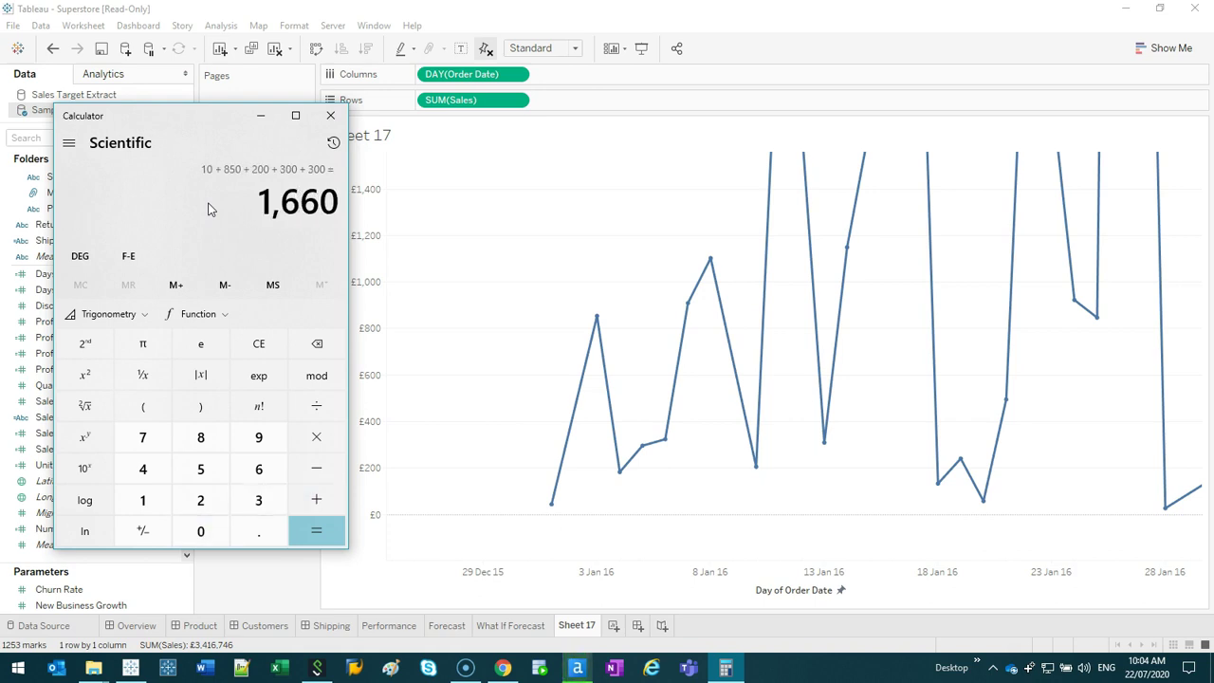
text(/)
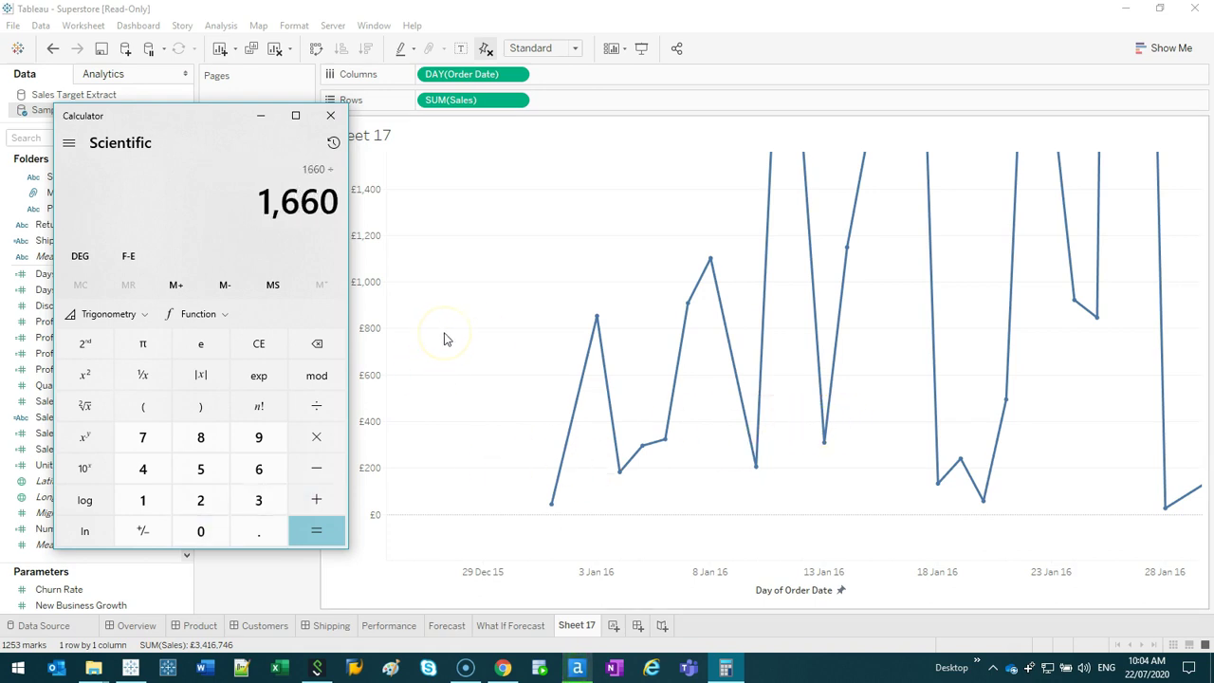
text(5)
key(Return)
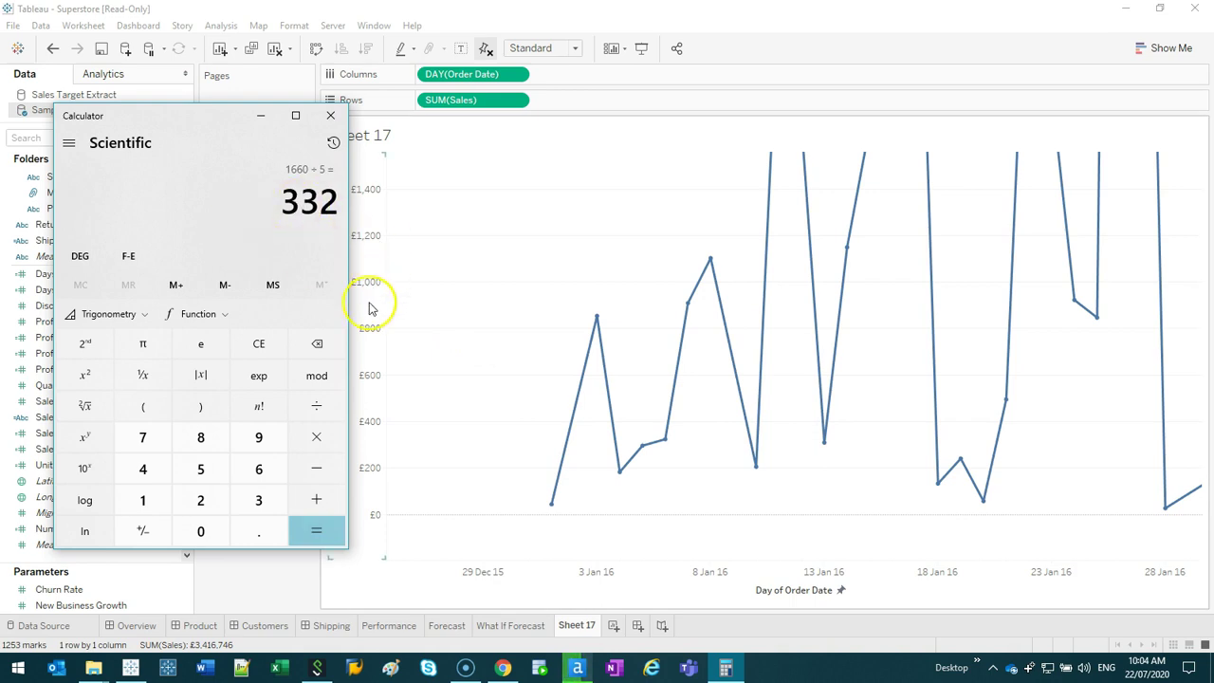
Mark successive five-point windows along the sales line from 3 to 10 January 2016, clear the marks and close Calculator.
click(668, 399)
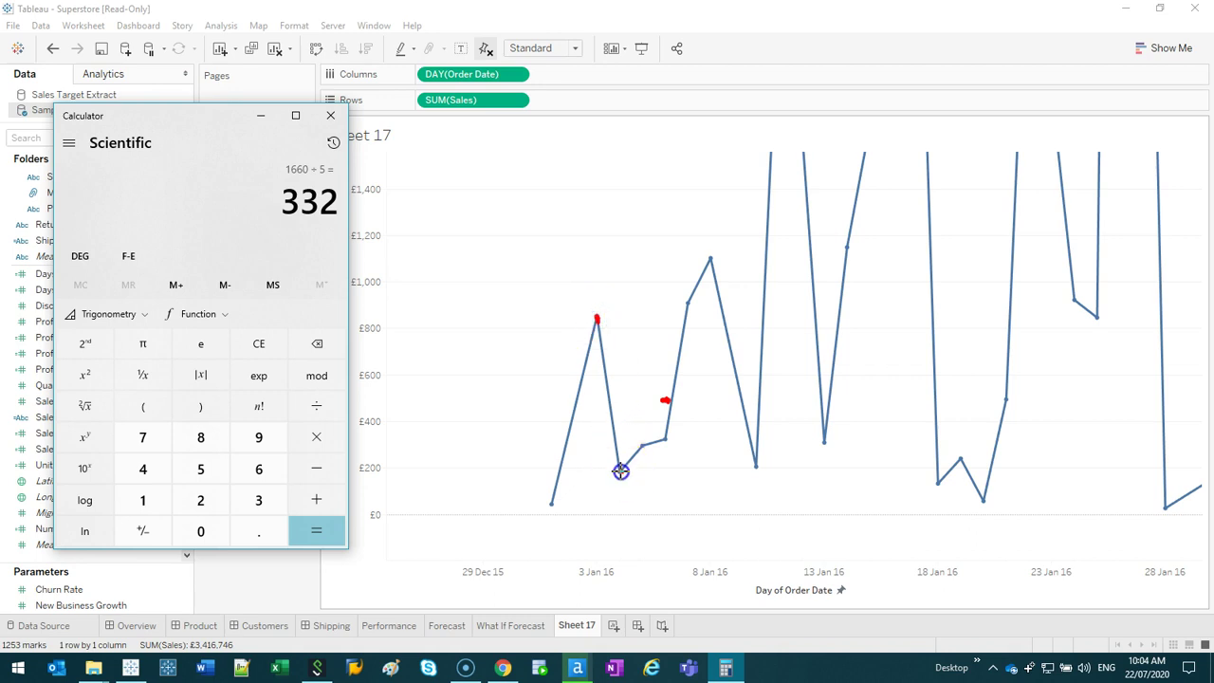
click(689, 299)
click(706, 403)
click(688, 301)
click(707, 257)
click(758, 470)
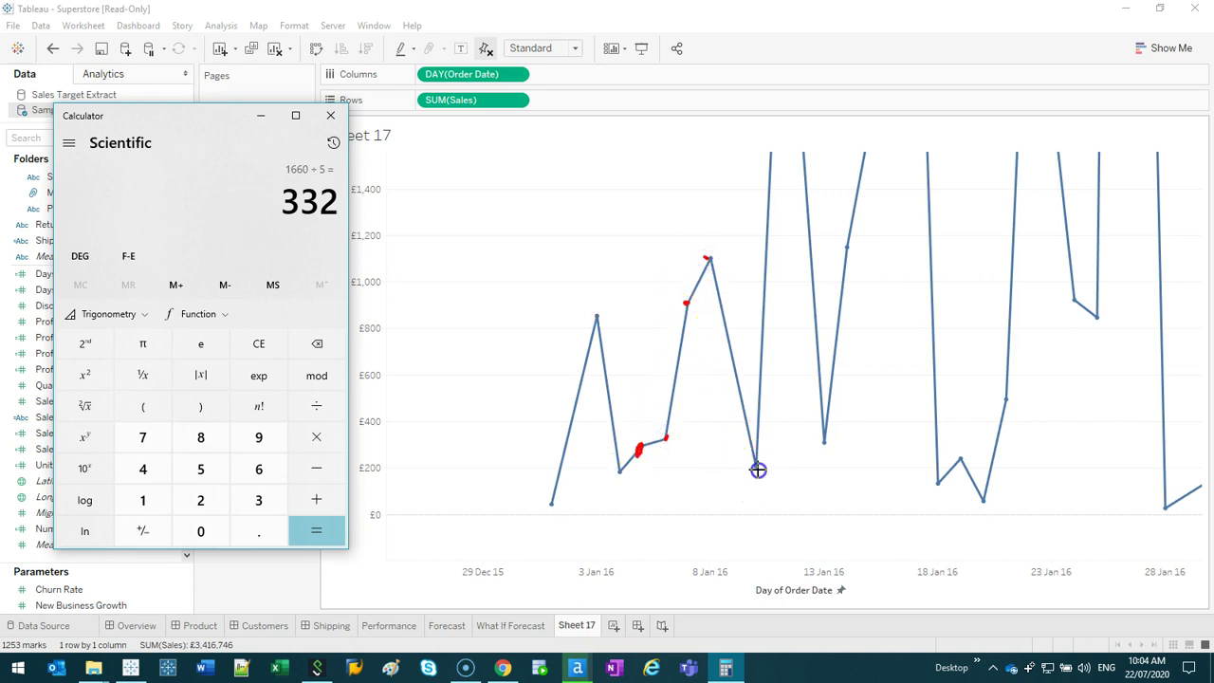
mouse_move(752, 408)
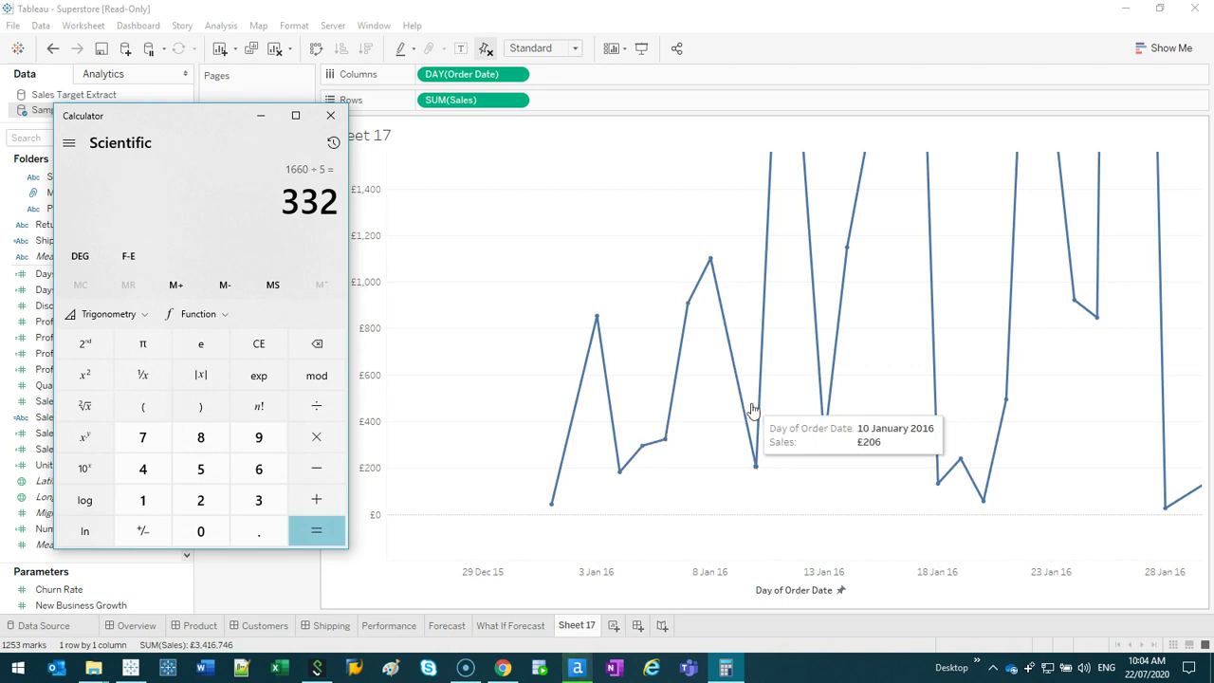
click(330, 115)
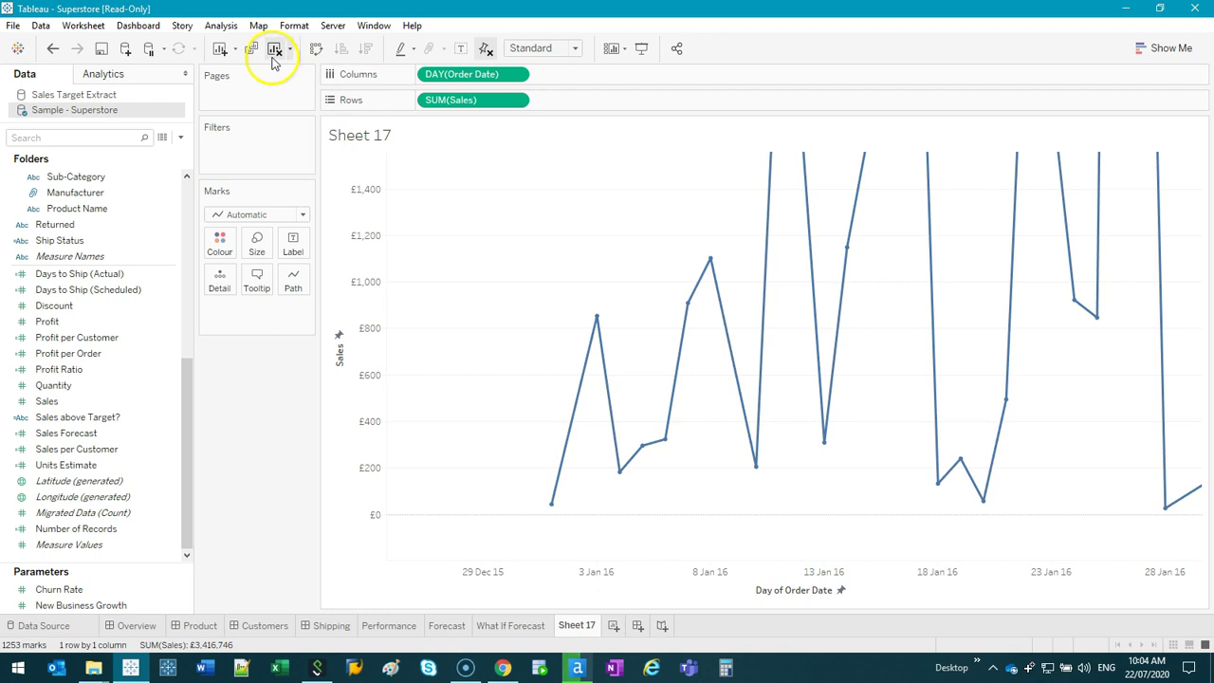
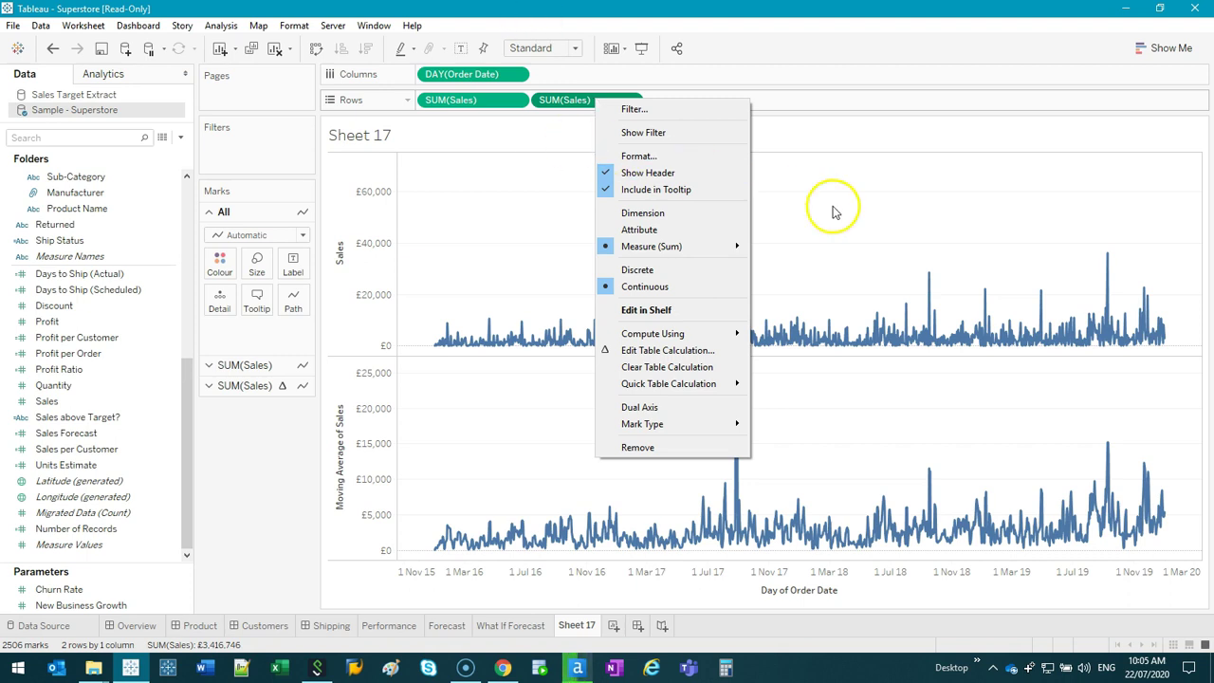
Combine the daily sales and moving average lines in one chart using a dual axis.
click(635, 501)
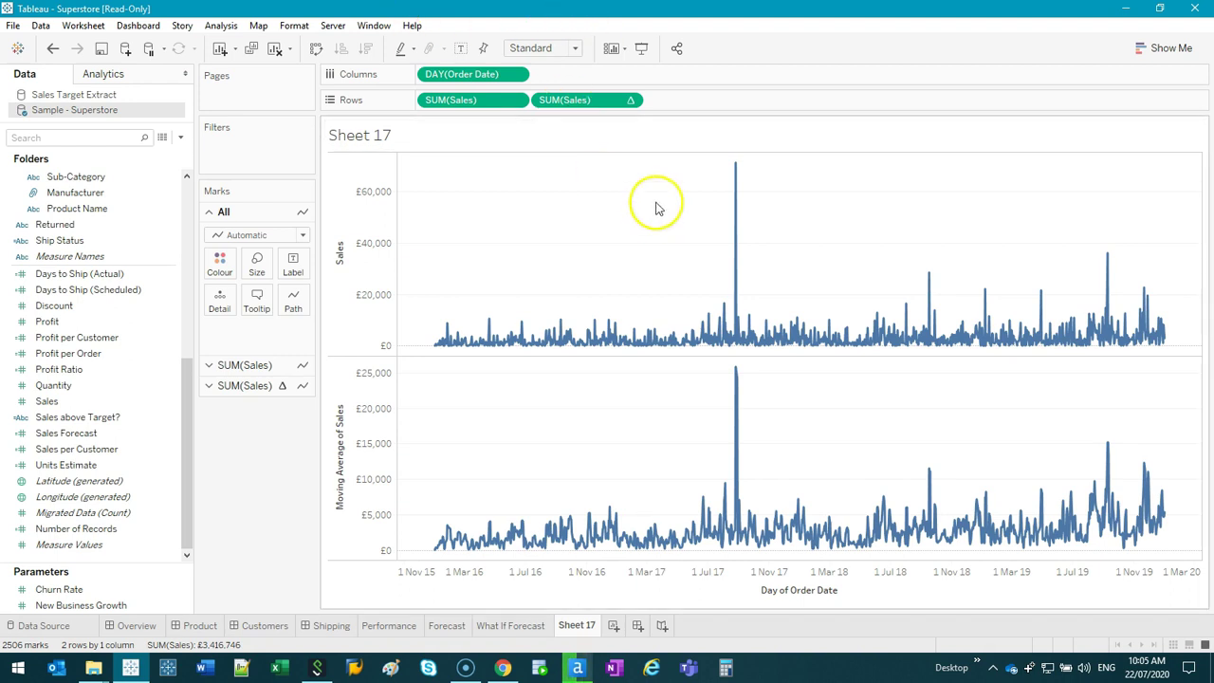
right_click(575, 102)
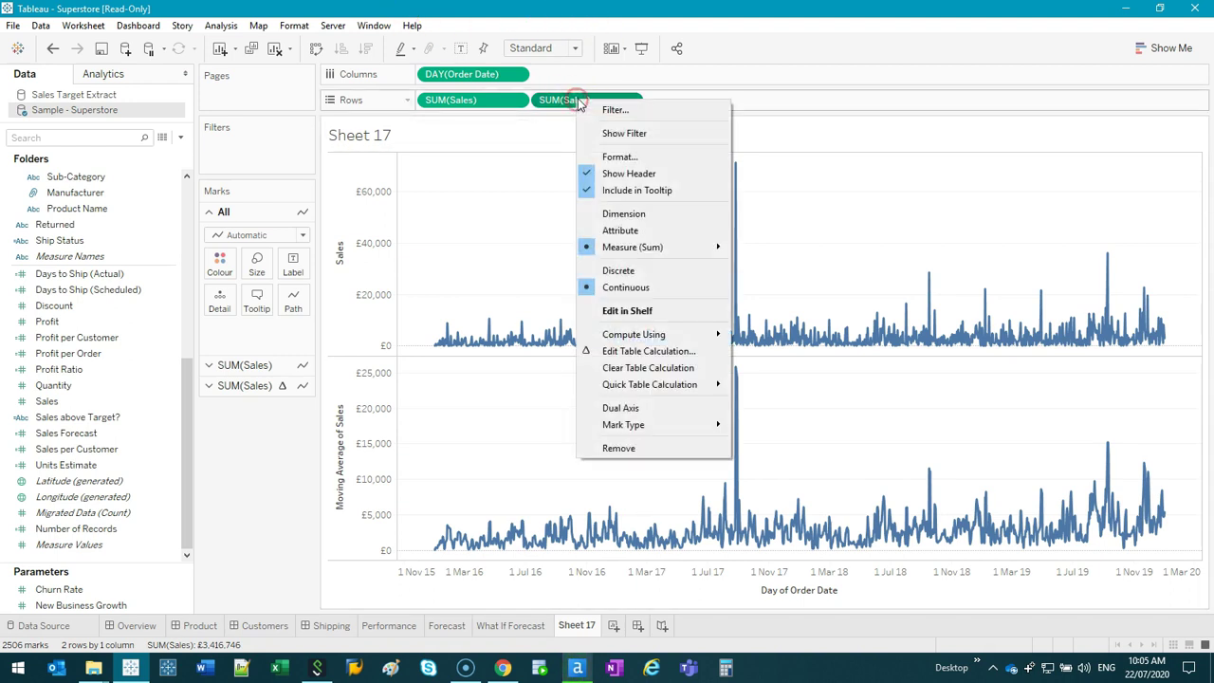
click(641, 408)
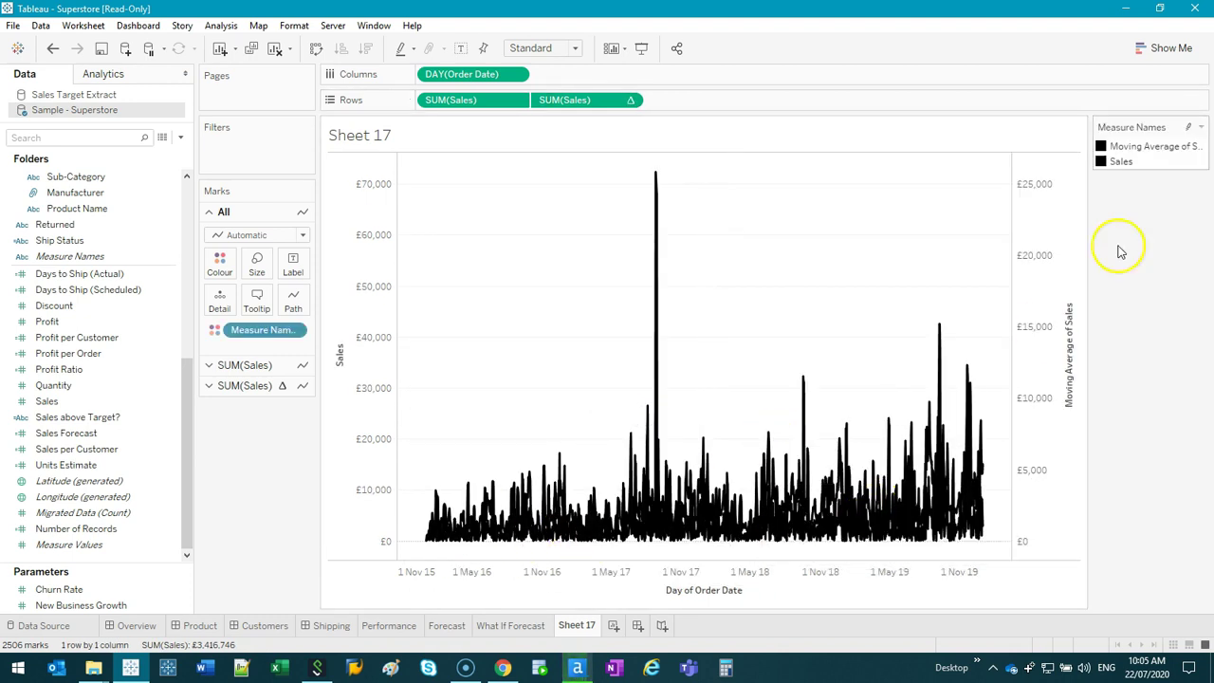
Assign the Automatic colour palette to the two measures and synchronise the moving average axis with the sales axis.
double_click(1168, 154)
click(710, 450)
click(777, 480)
click(656, 481)
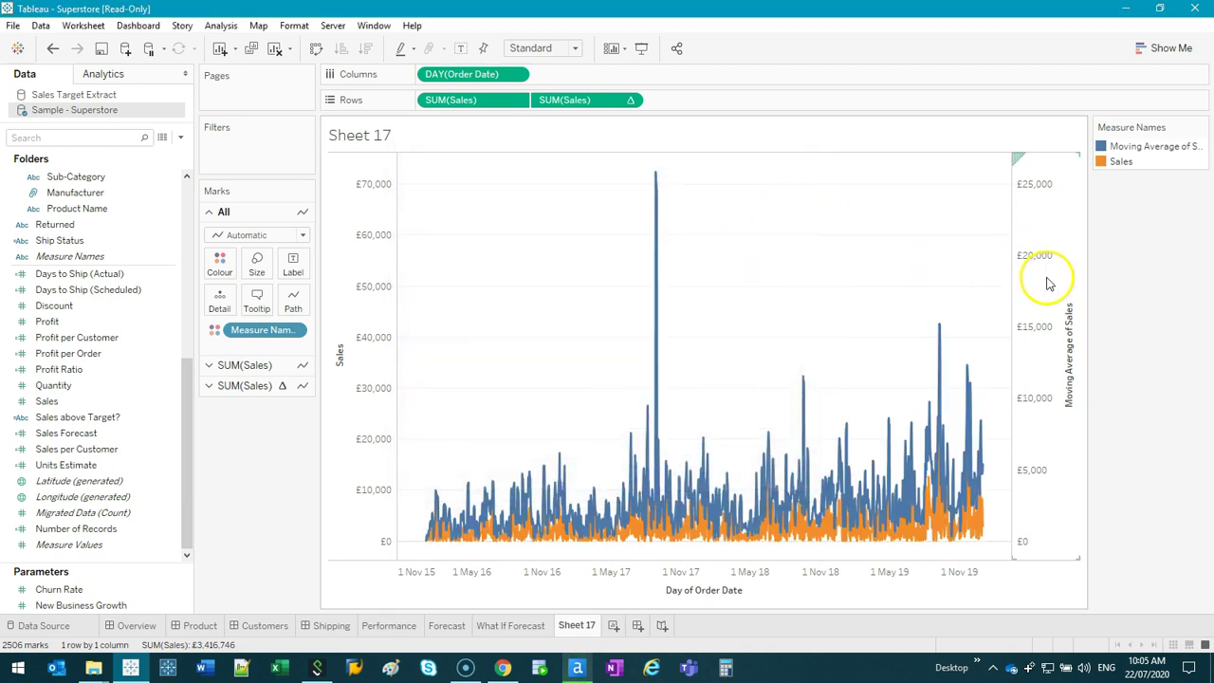
right_click(1046, 277)
click(1106, 369)
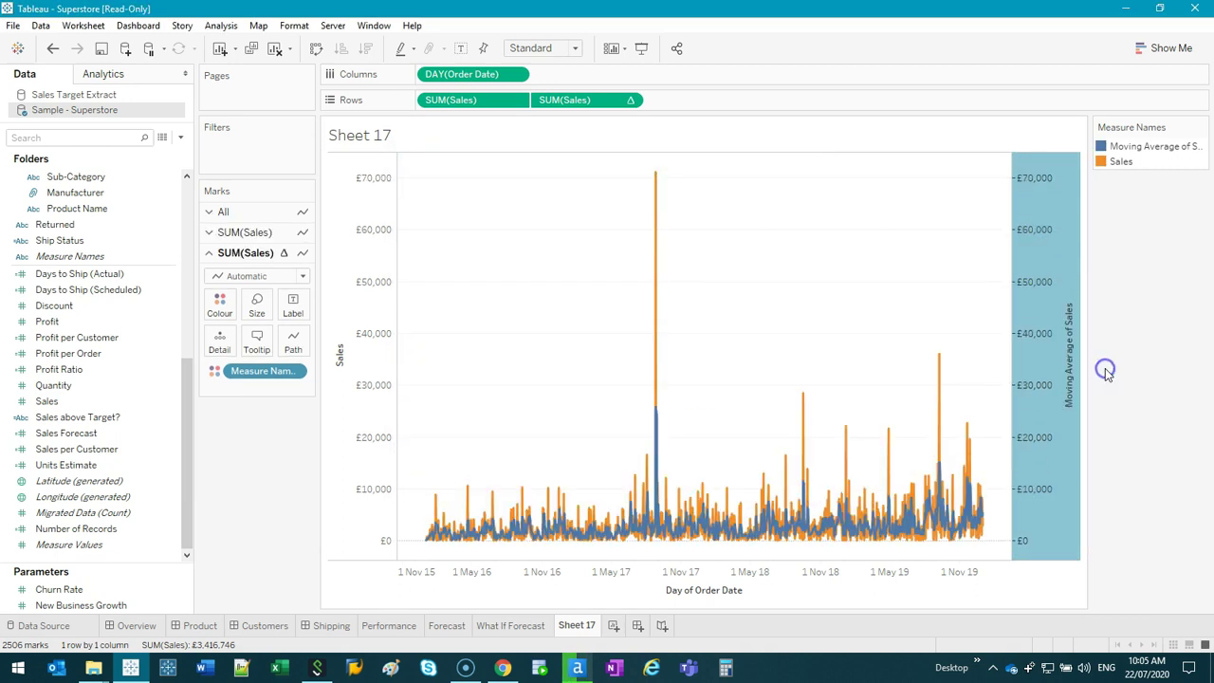
Colour the moving average line red and the daily sales line blue using the Automatic palette.
click(1141, 147)
click(1157, 144)
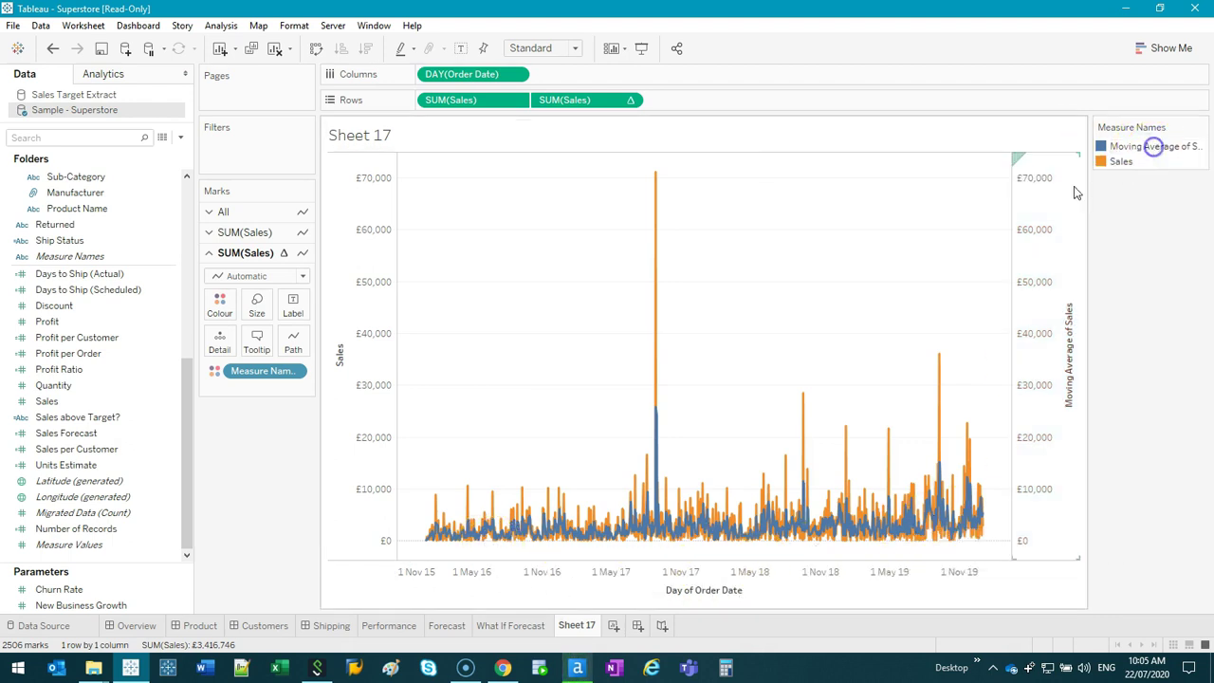
click(1125, 149)
click(633, 266)
click(426, 217)
click(634, 237)
click(465, 202)
click(632, 294)
click(780, 481)
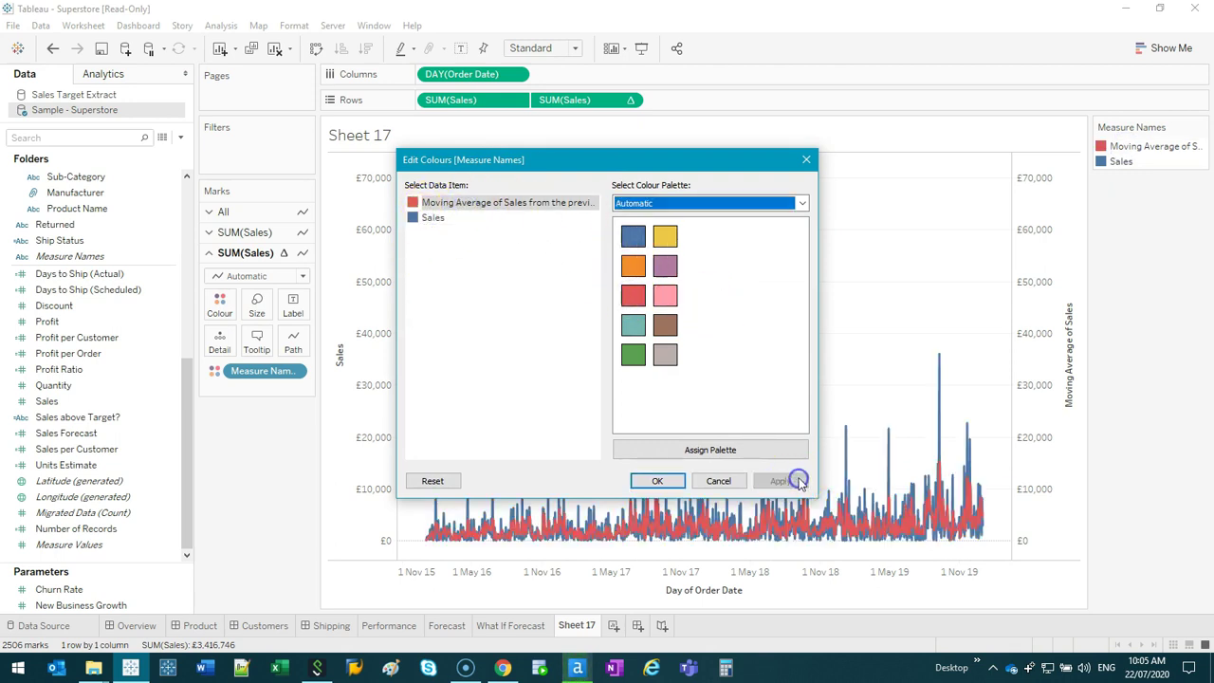
Change the daily sales line's colour to teal.
click(435, 218)
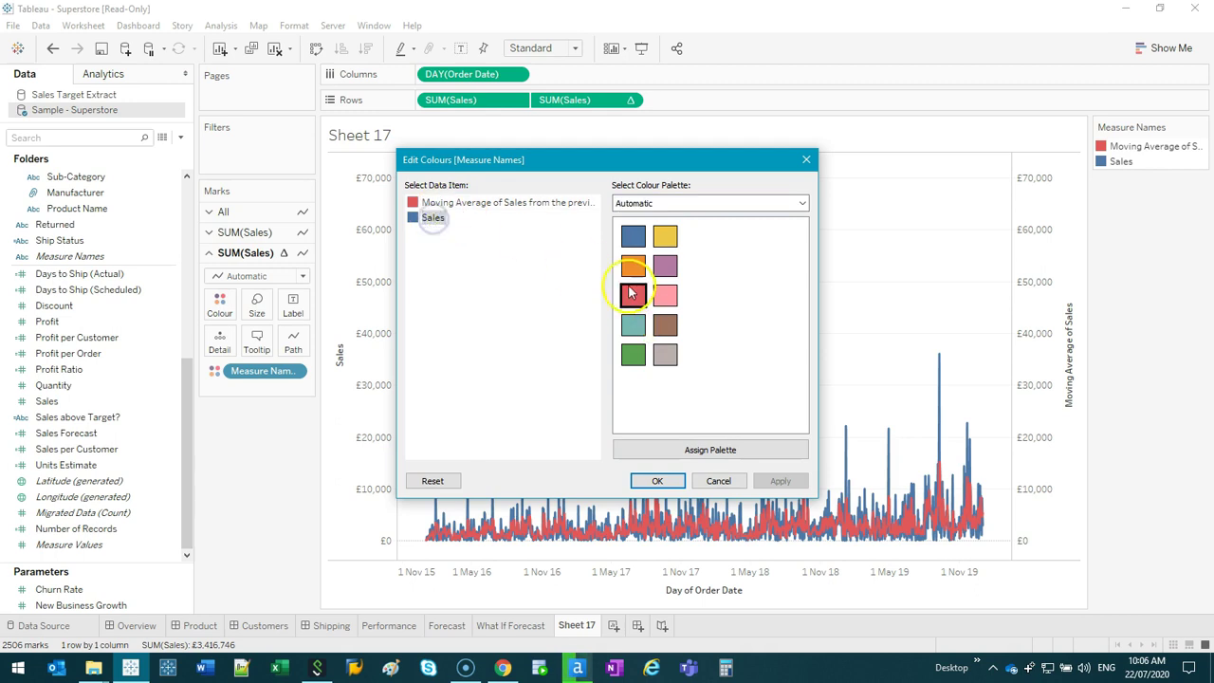
click(633, 327)
click(781, 481)
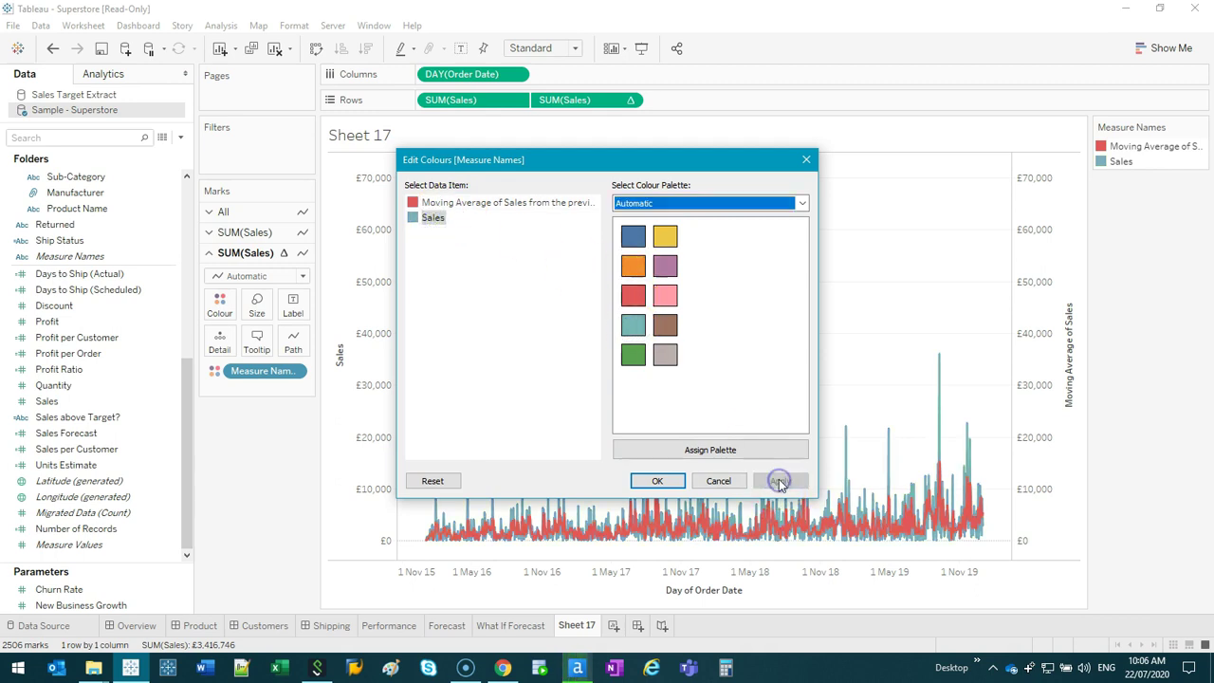
click(656, 481)
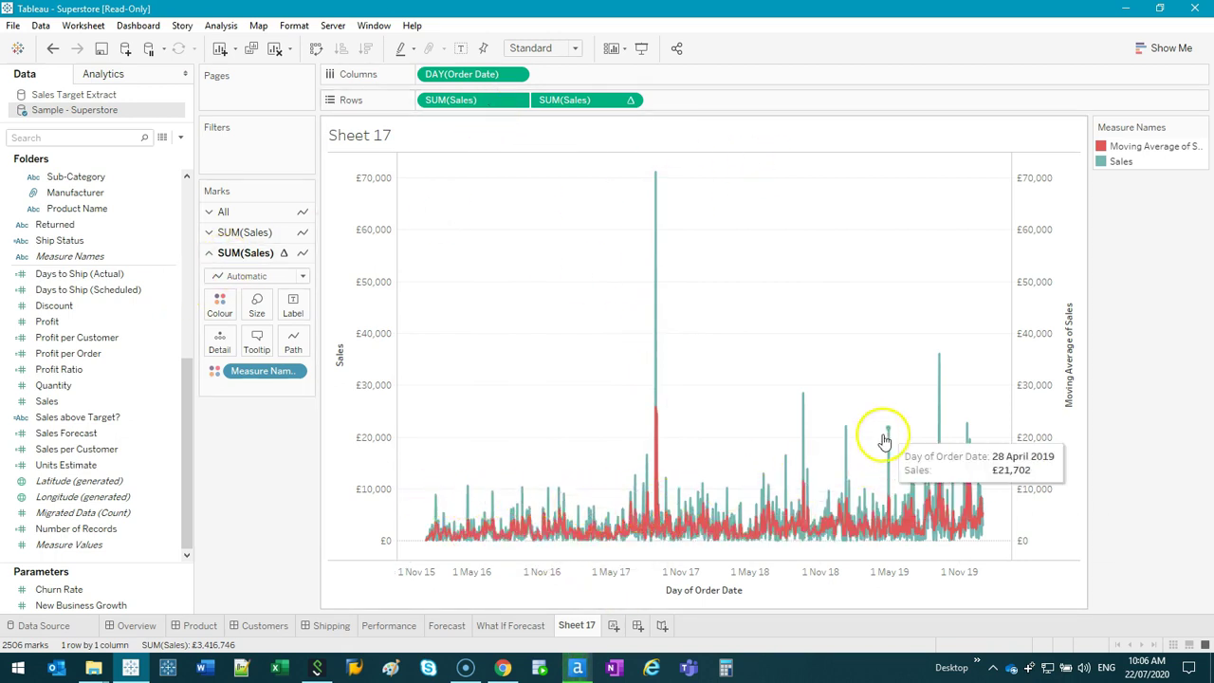
Set the opacity of the daily sales line to 80%.
click(269, 237)
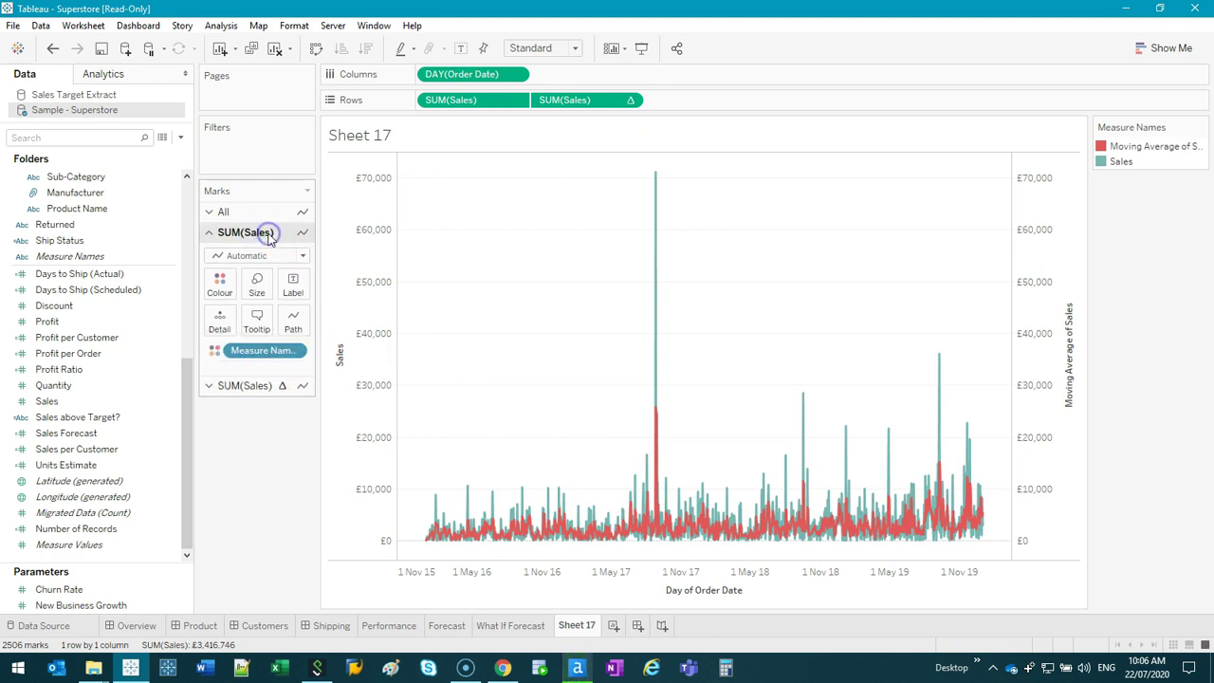
click(219, 281)
click(262, 371)
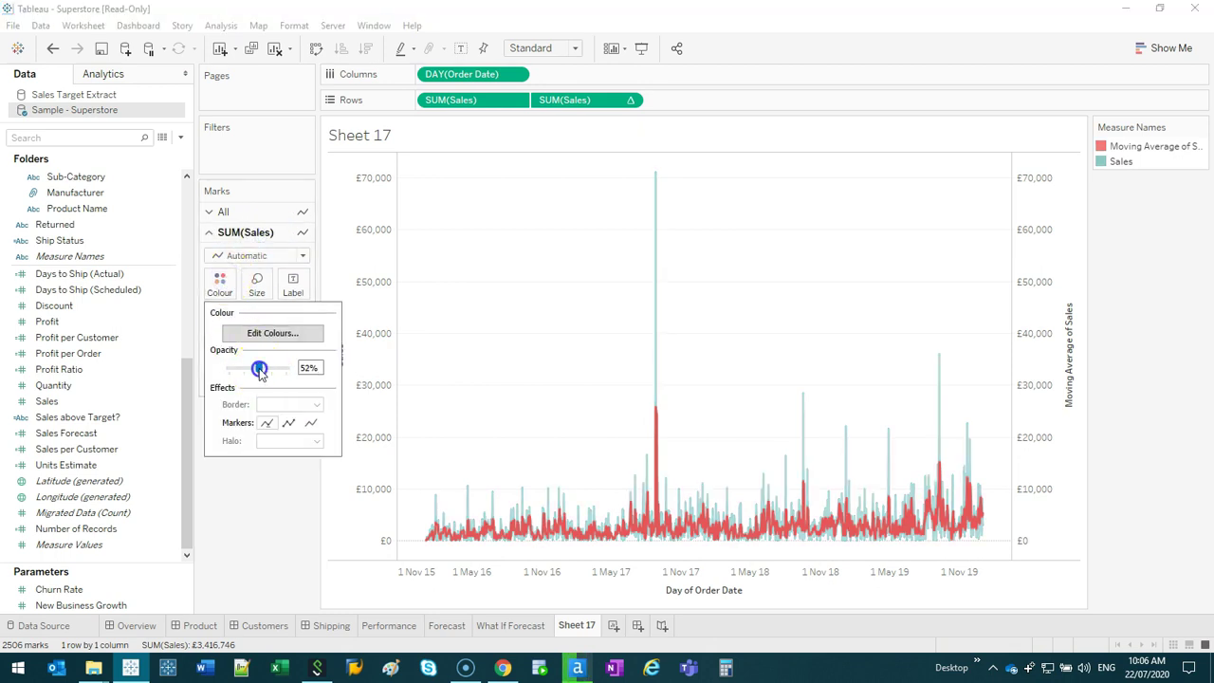
drag(274, 372, 275, 372)
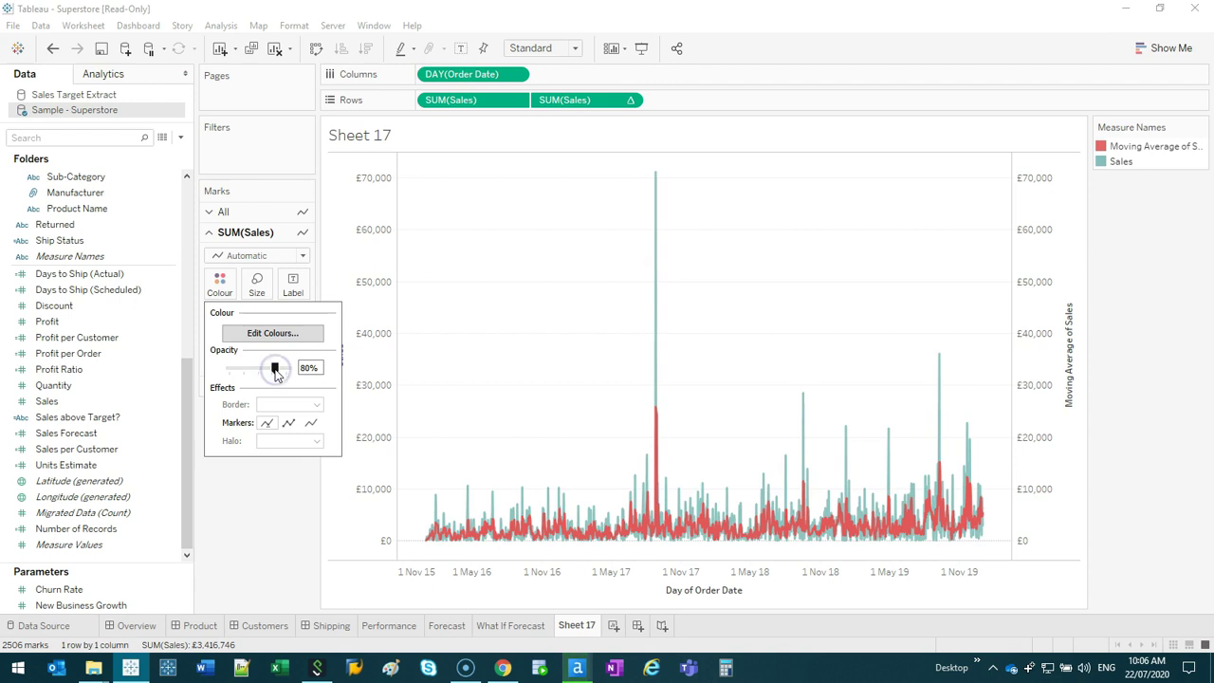
click(501, 289)
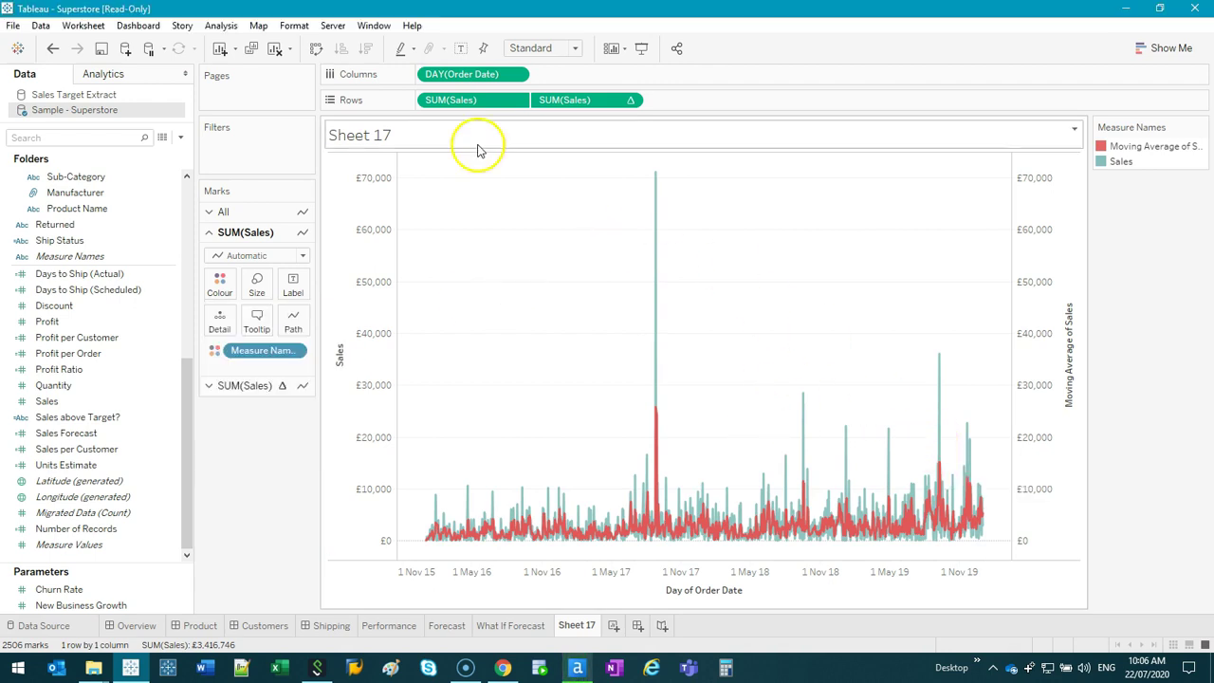
Exclude the sales spike of 25 August 2017 from the chart and hide the sheet title.
drag(628, 172, 735, 195)
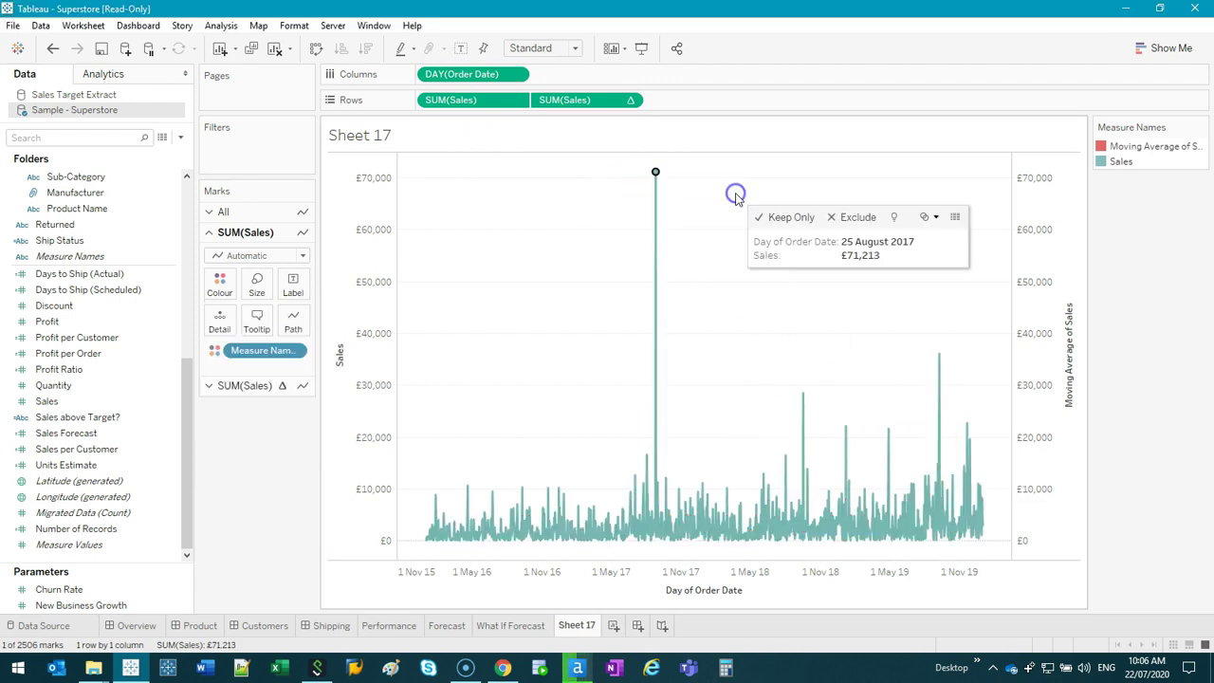
click(856, 217)
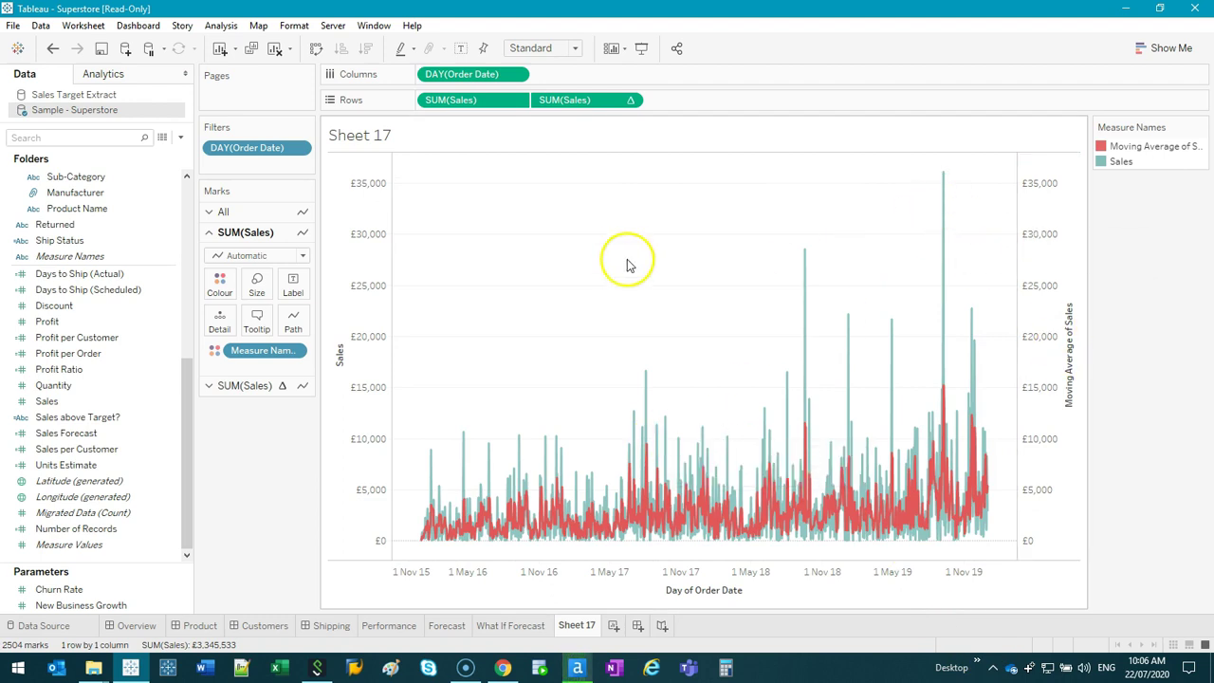
right_click(462, 134)
click(495, 171)
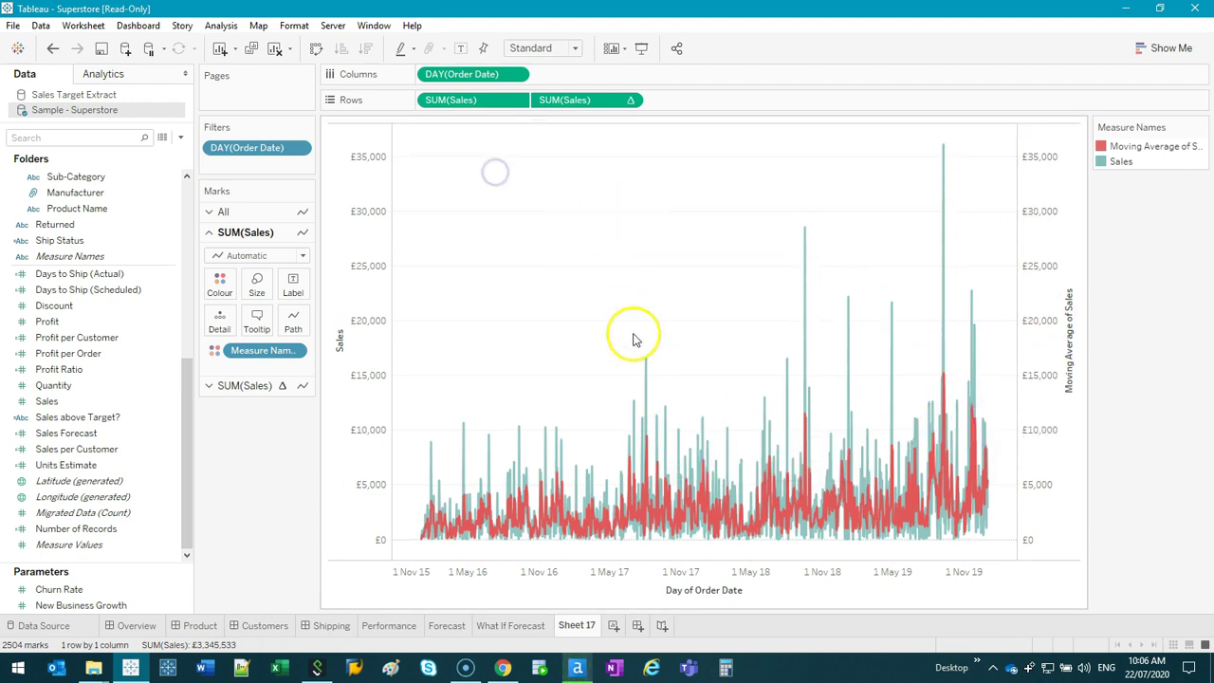
Edit the moving average's table calculation so that it averages the previous 6 values plus the current value.
right_click(578, 101)
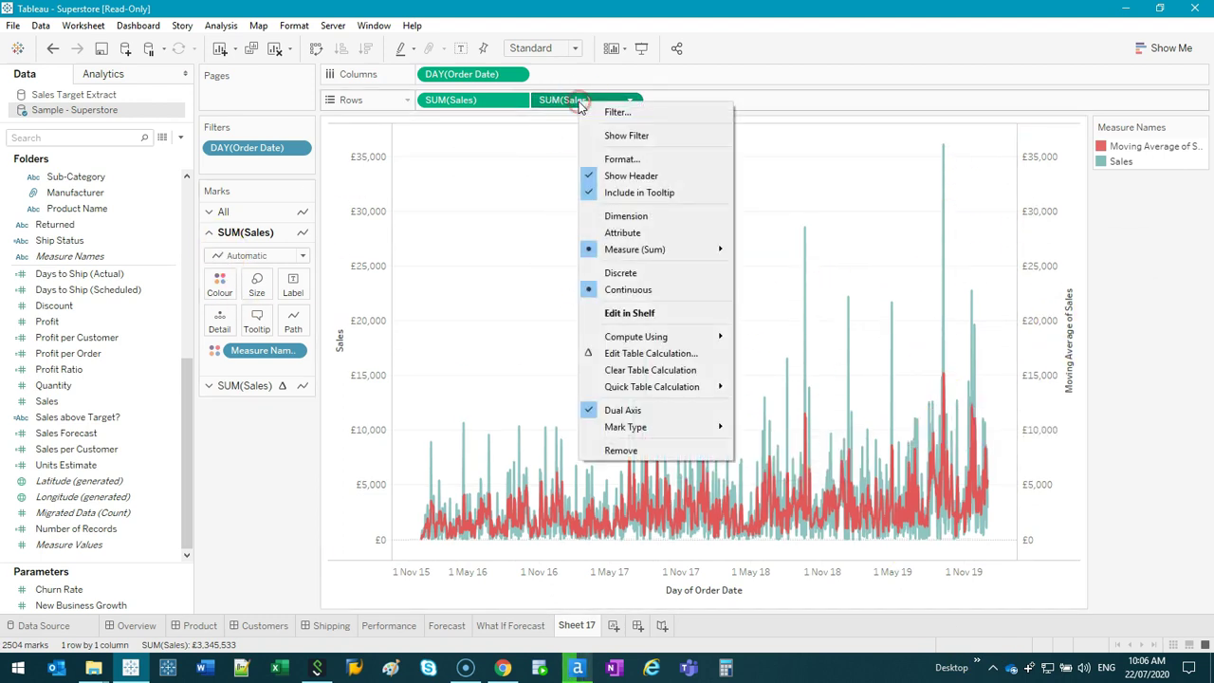
click(666, 354)
drag(541, 163, 237, 177)
click(238, 268)
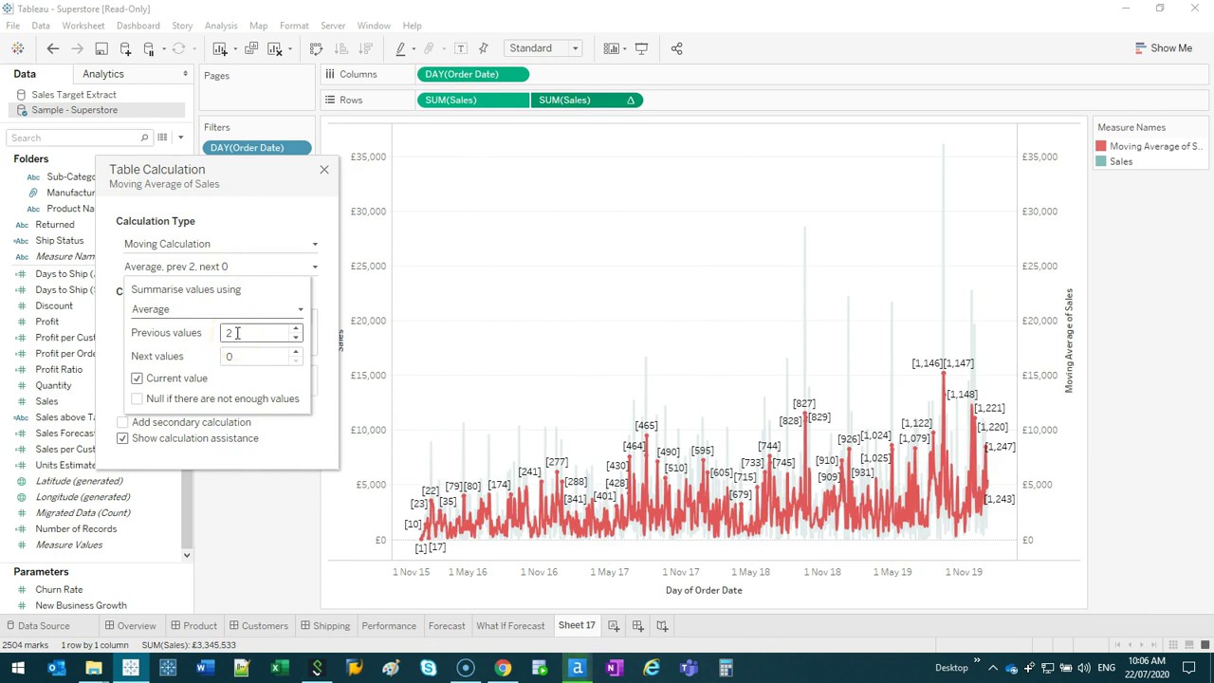
click(296, 329)
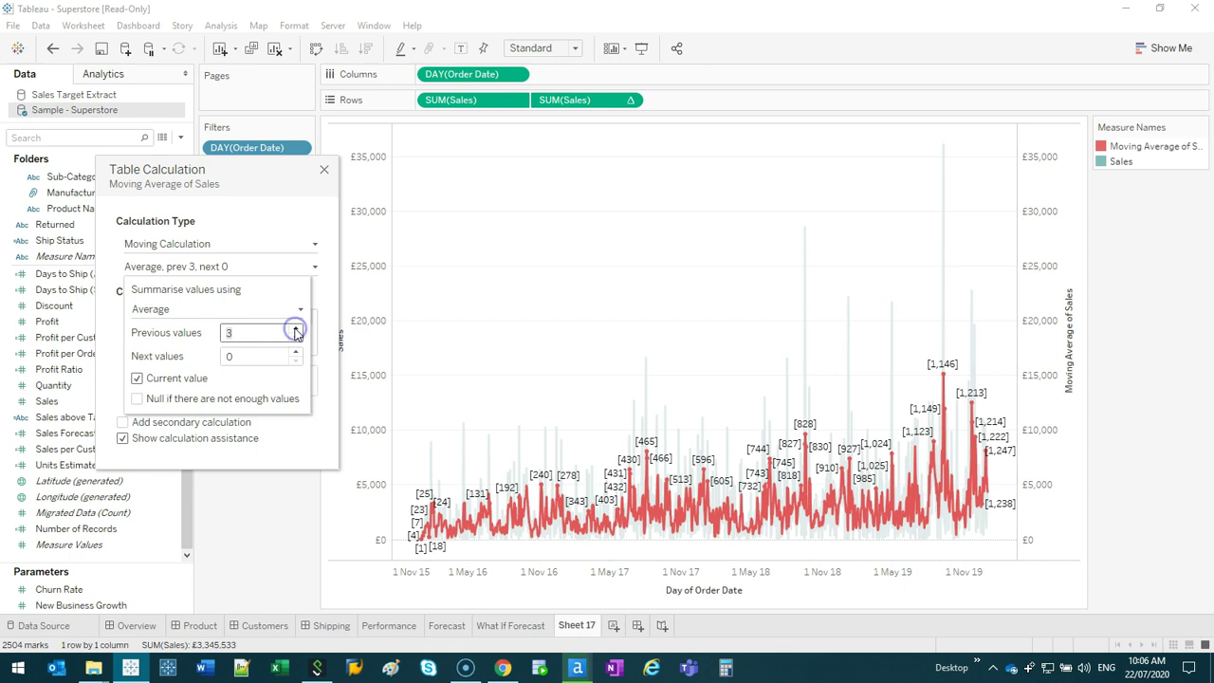
click(296, 328)
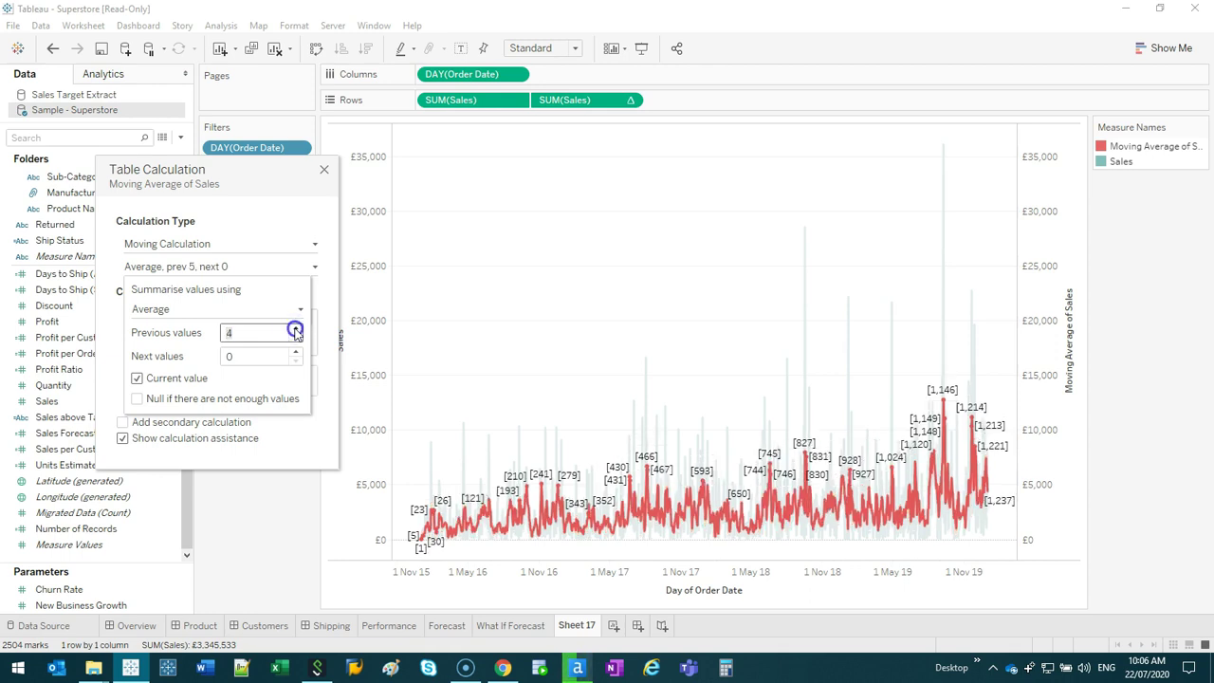
click(296, 328)
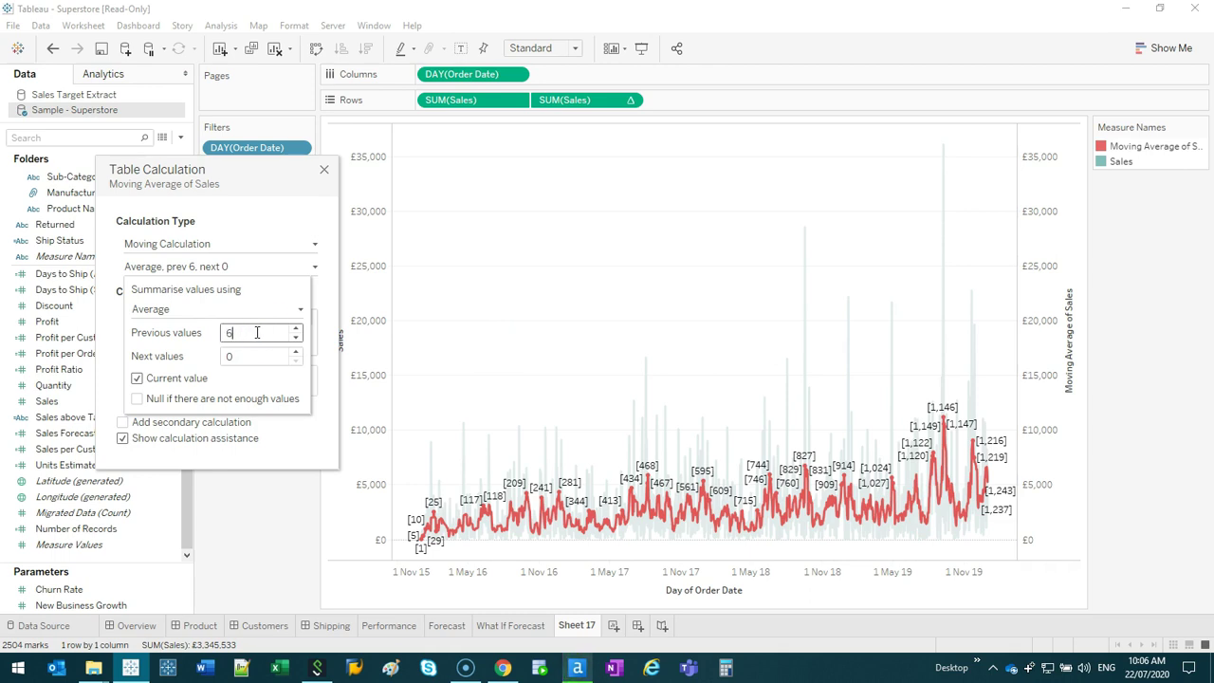
Increase the moving average's previous values to 19 and close the table calculation settings.
click(295, 328)
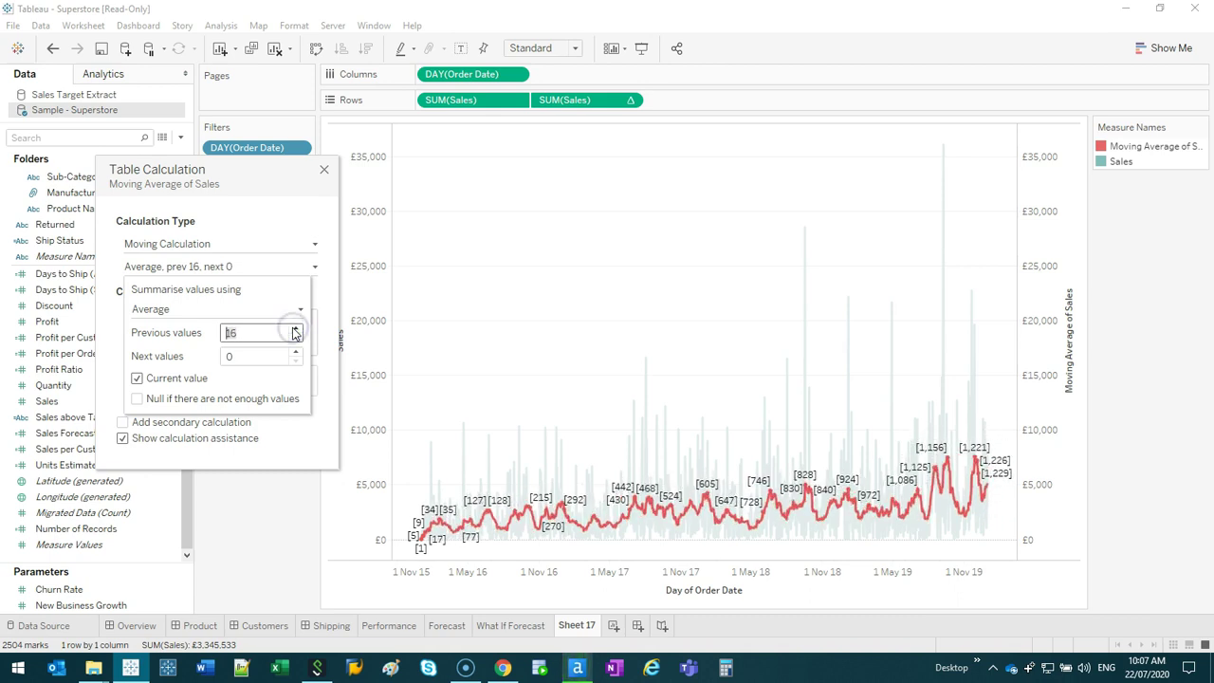
click(294, 328)
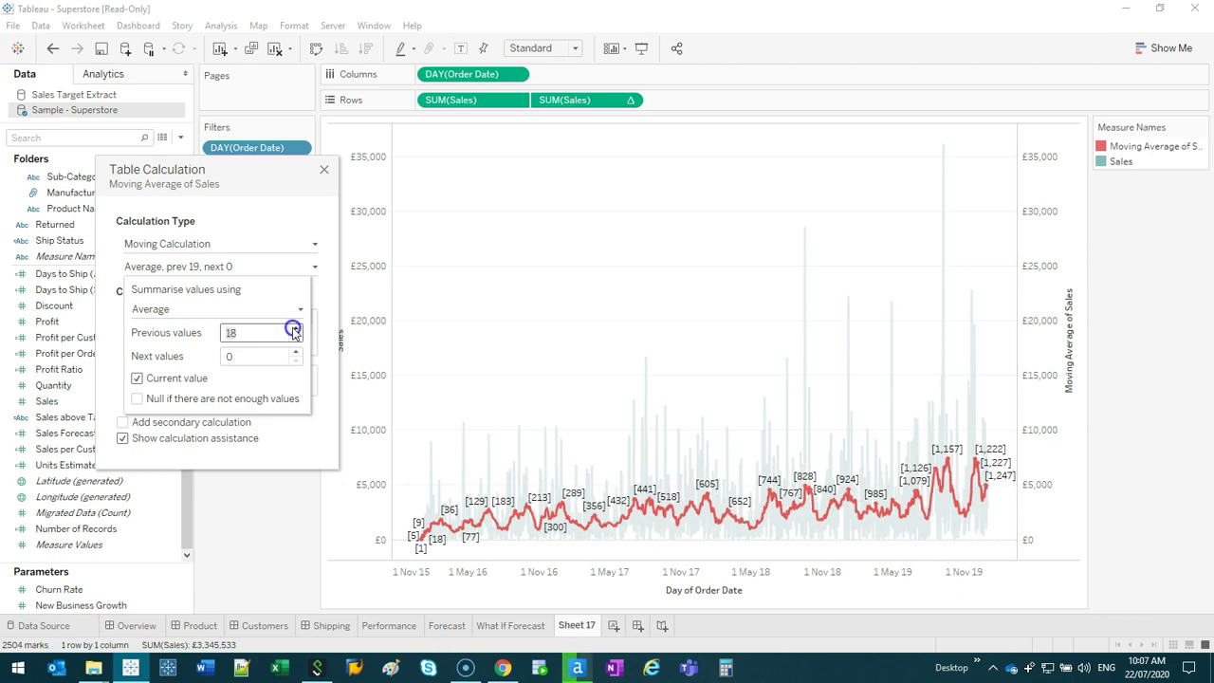
click(324, 170)
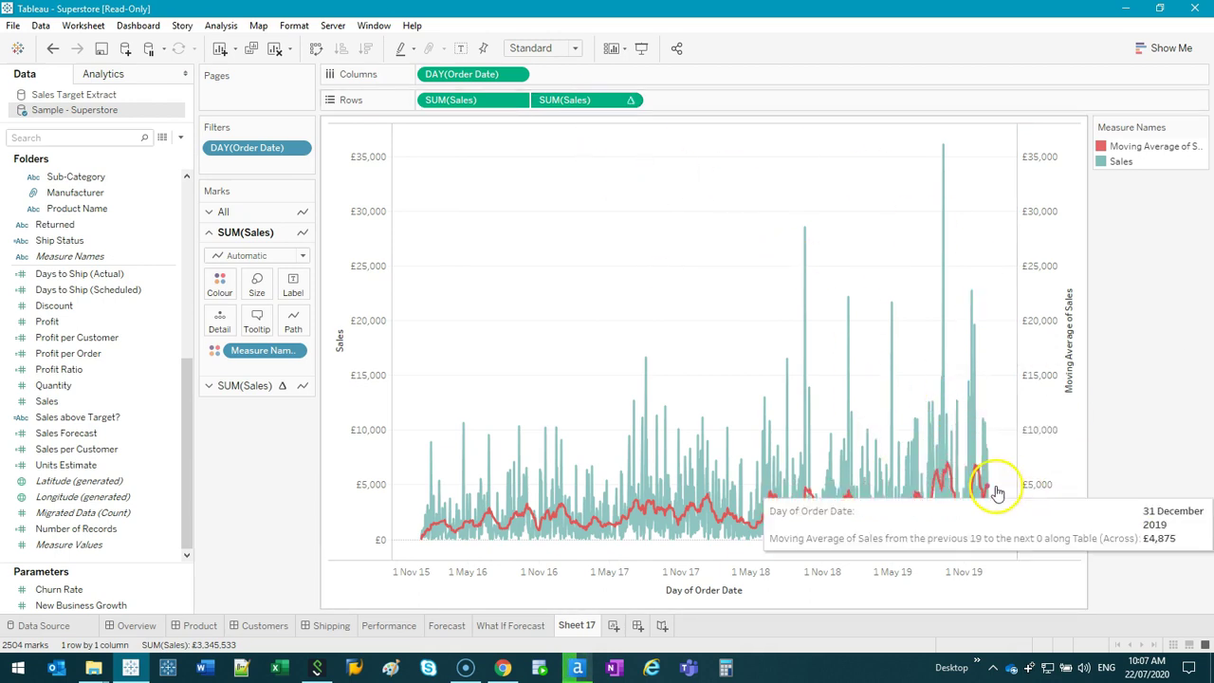
Add a range-of-dates filter on Order Date covering 01/01/2016 to 31/12/2019.
scroll(996, 492, down, 3)
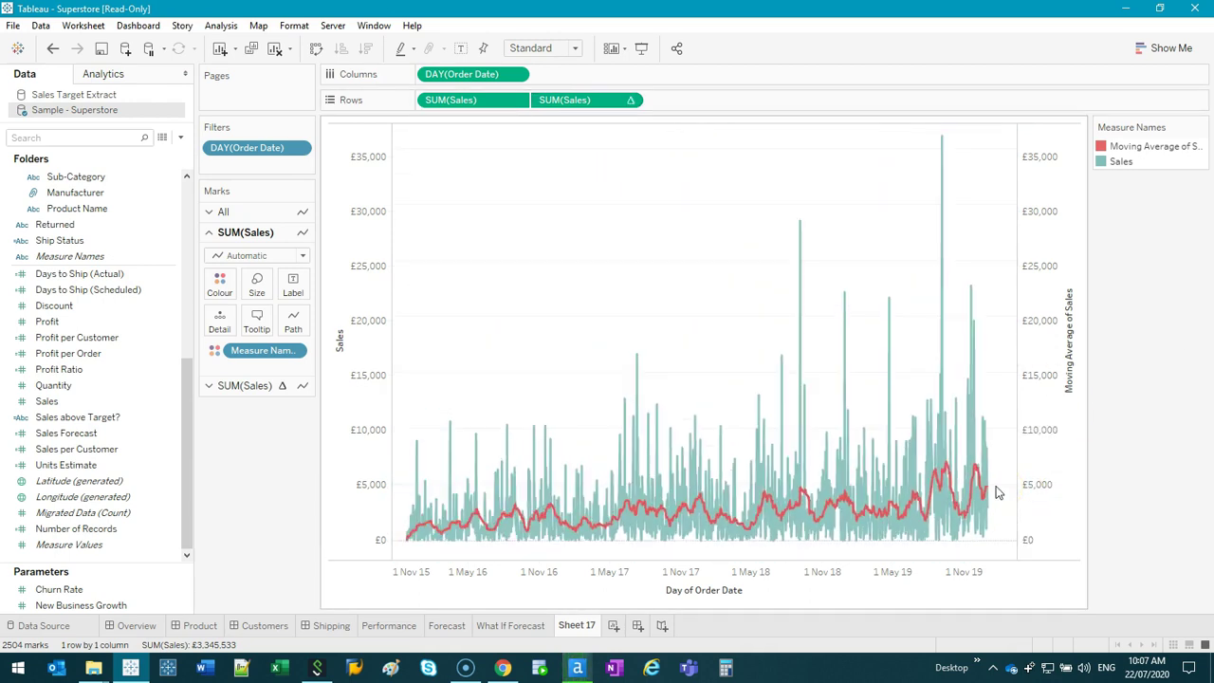
double_click(250, 149)
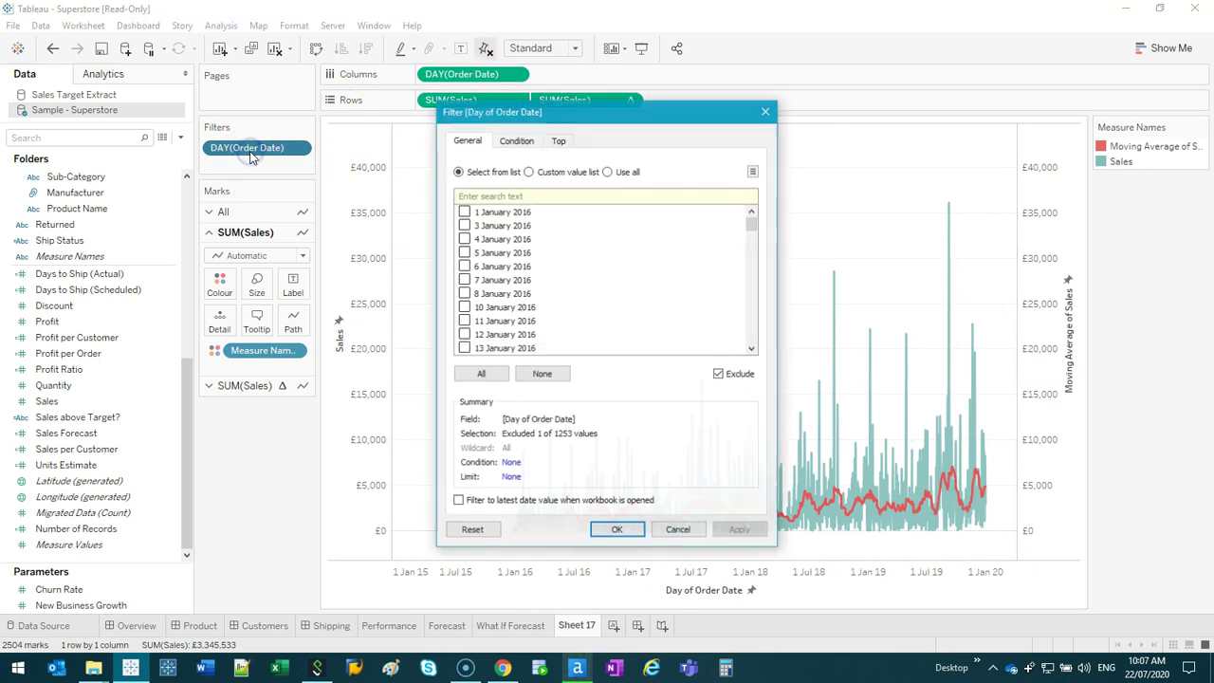
click(766, 112)
mouse_move(251, 149)
mouse_down()
mouse_move(277, 153)
mouse_move(265, 166)
mouse_up()
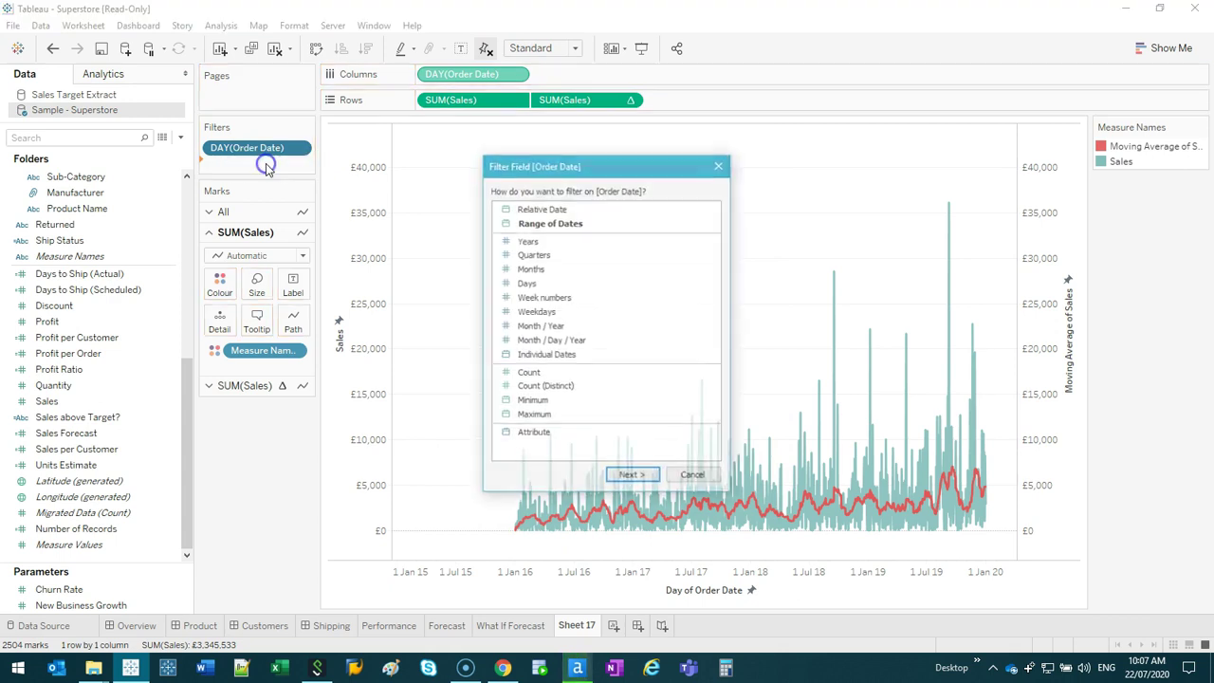
double_click(553, 223)
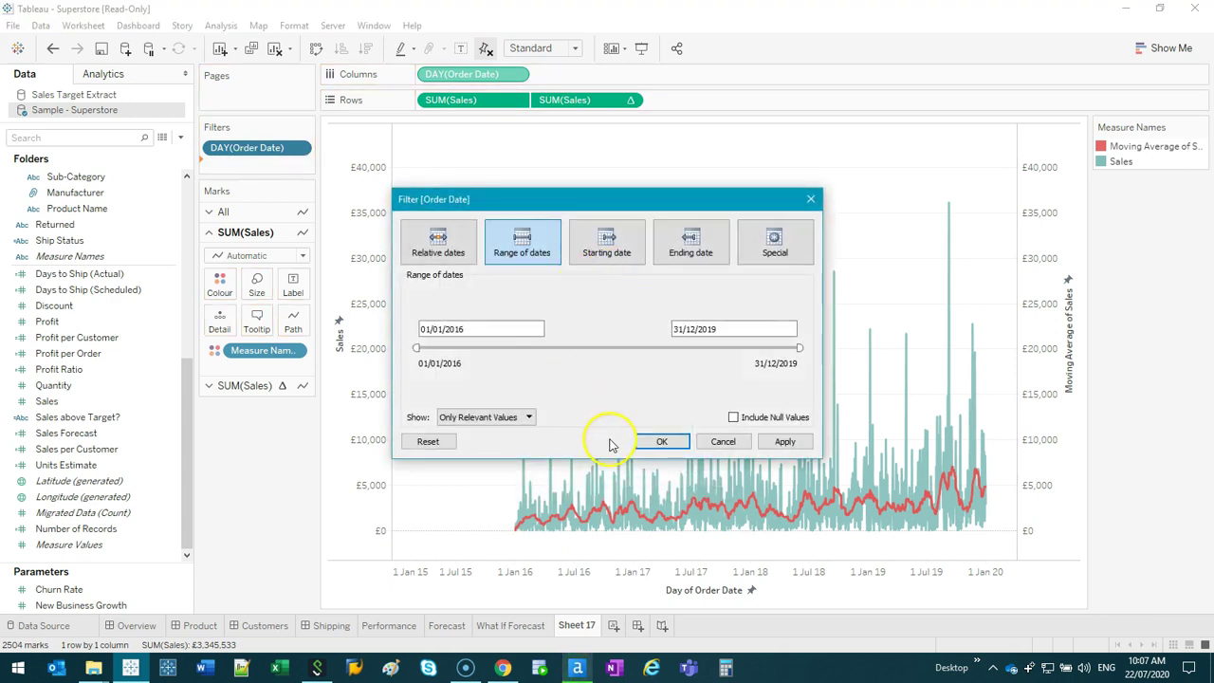
click(661, 441)
Show the Order Date filter, place its slider above the chart and put the Measure Names legend below the marks settings.
right_click(267, 167)
click(313, 200)
drag(1137, 128, 1118, 119)
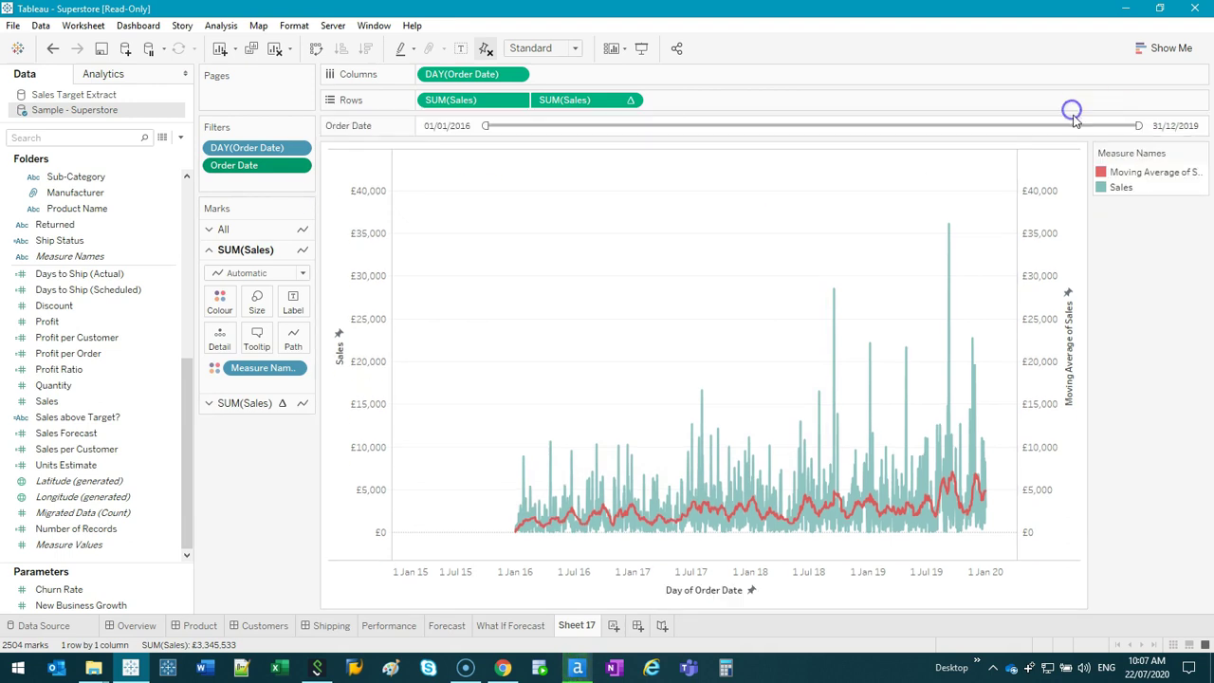
drag(1160, 155, 256, 457)
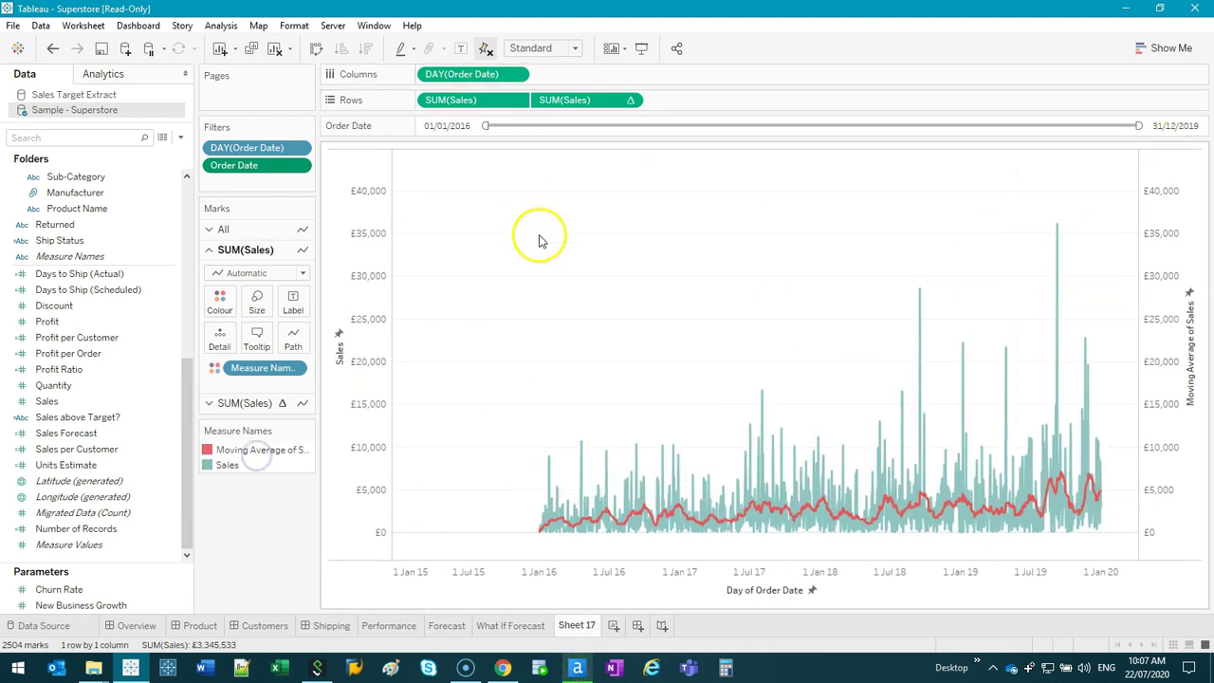
Set the Order Date filter to start at 26/01/2019 and make the date axis range automatic.
drag(486, 126, 982, 125)
click(510, 461)
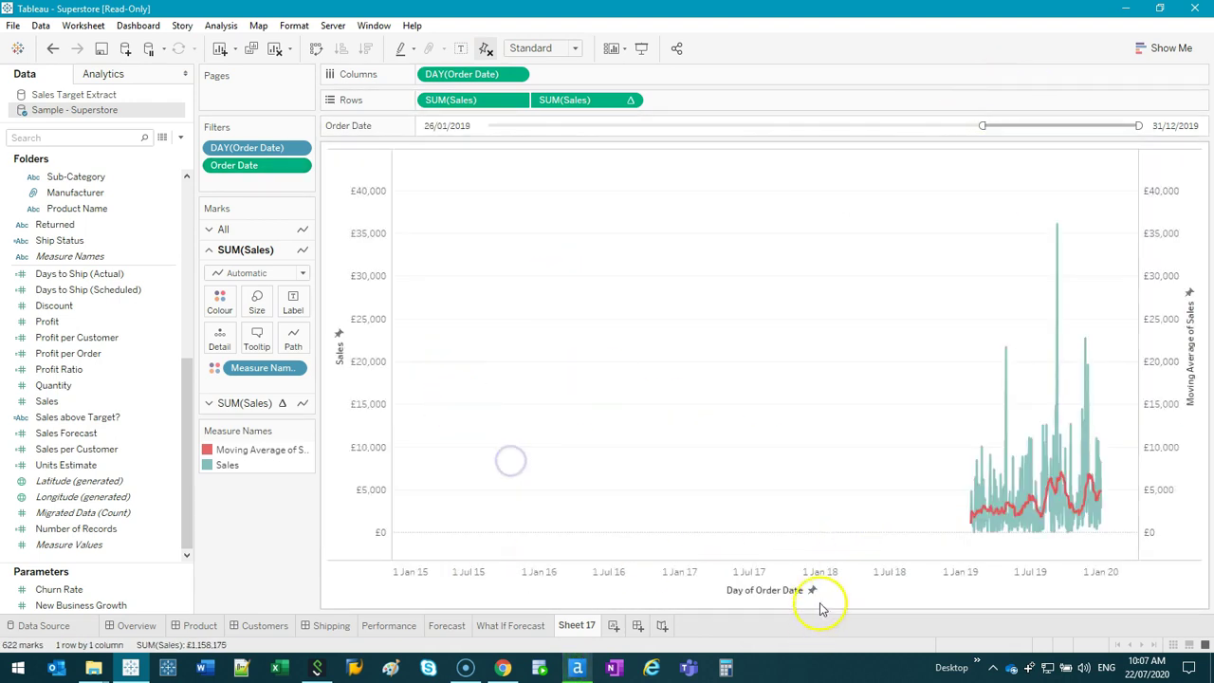
double_click(1035, 572)
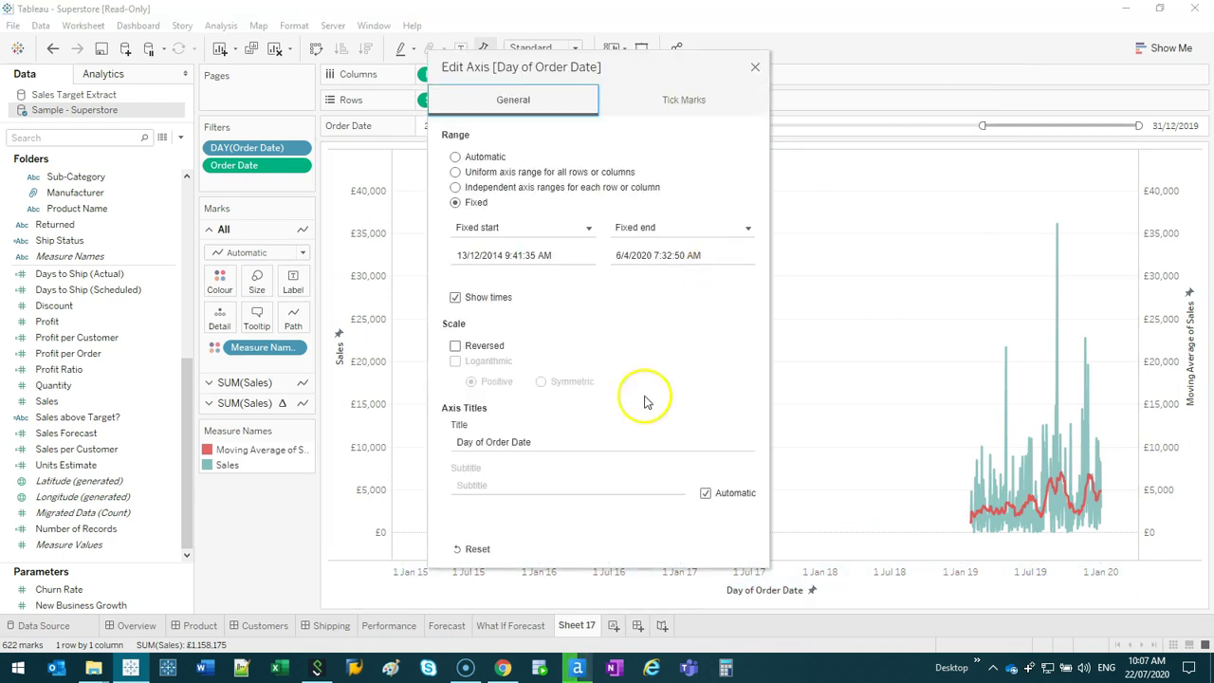
click(474, 156)
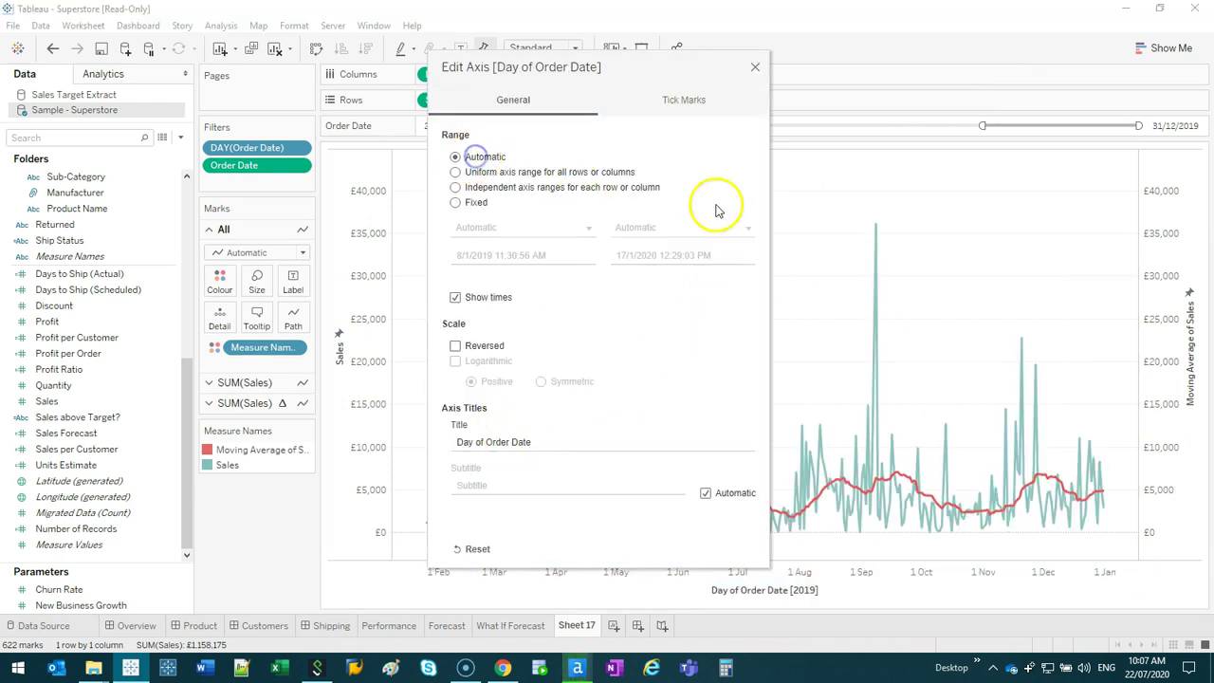
click(757, 70)
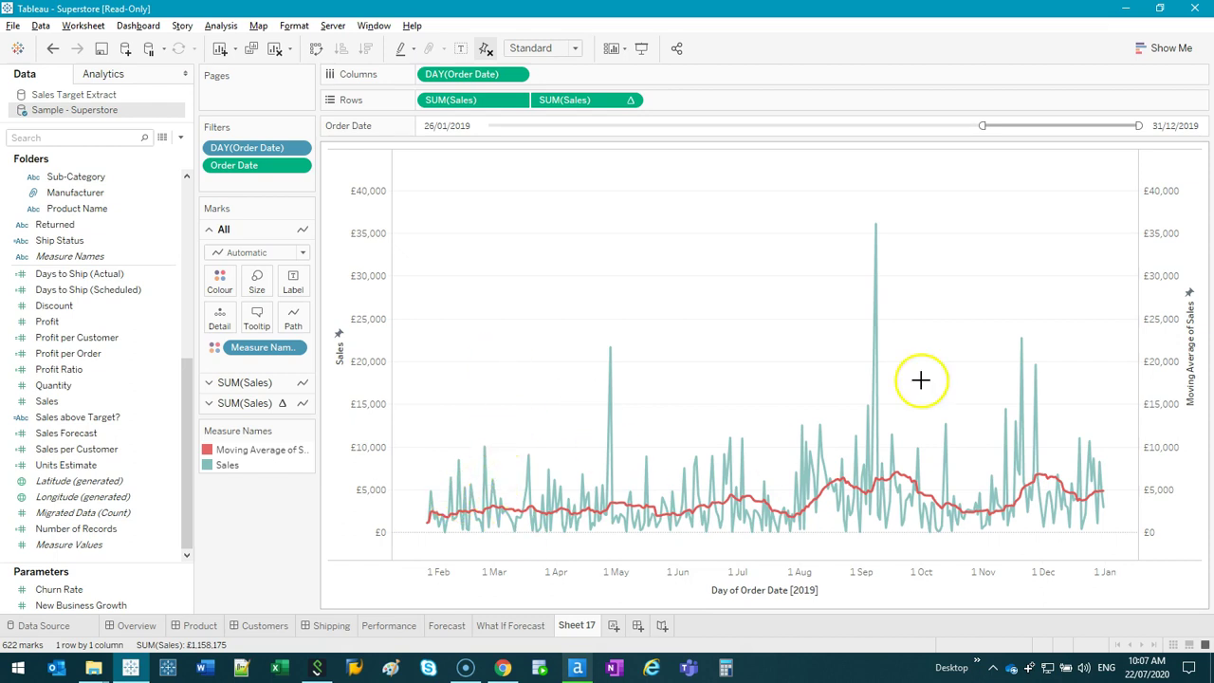
Mark the August to October rise and the following low and high of the moving average line, and clear the marks.
drag(781, 516, 814, 484)
drag(847, 540, 784, 513)
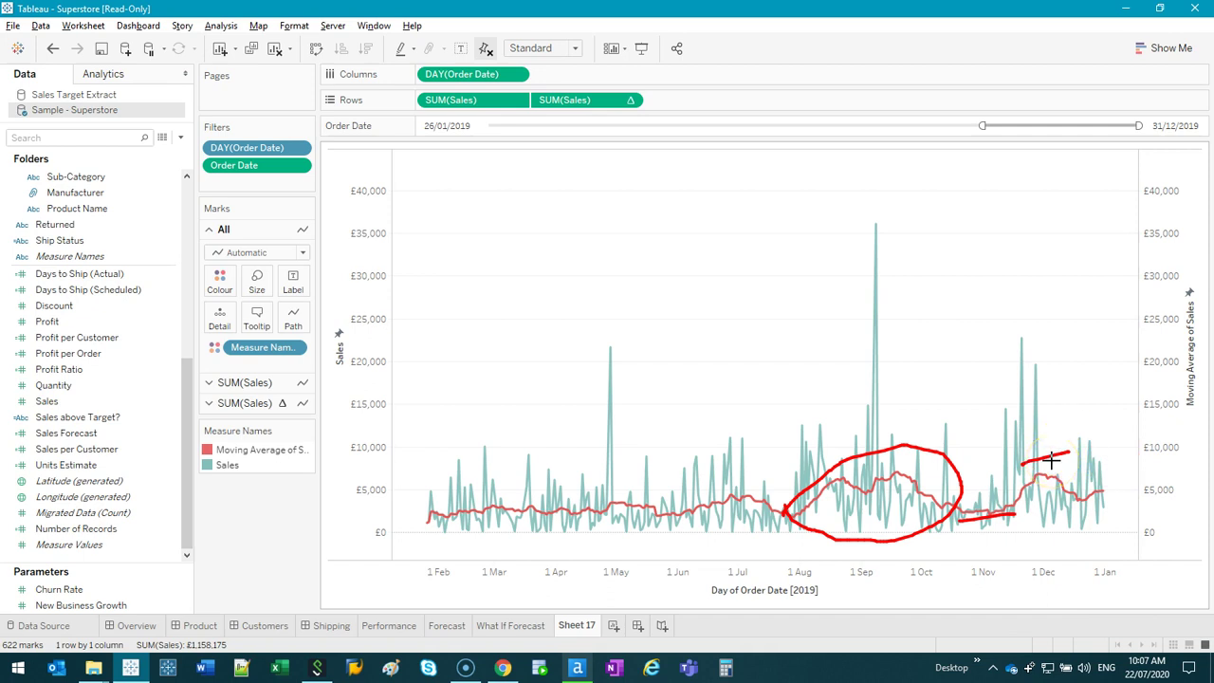
key(Escape)
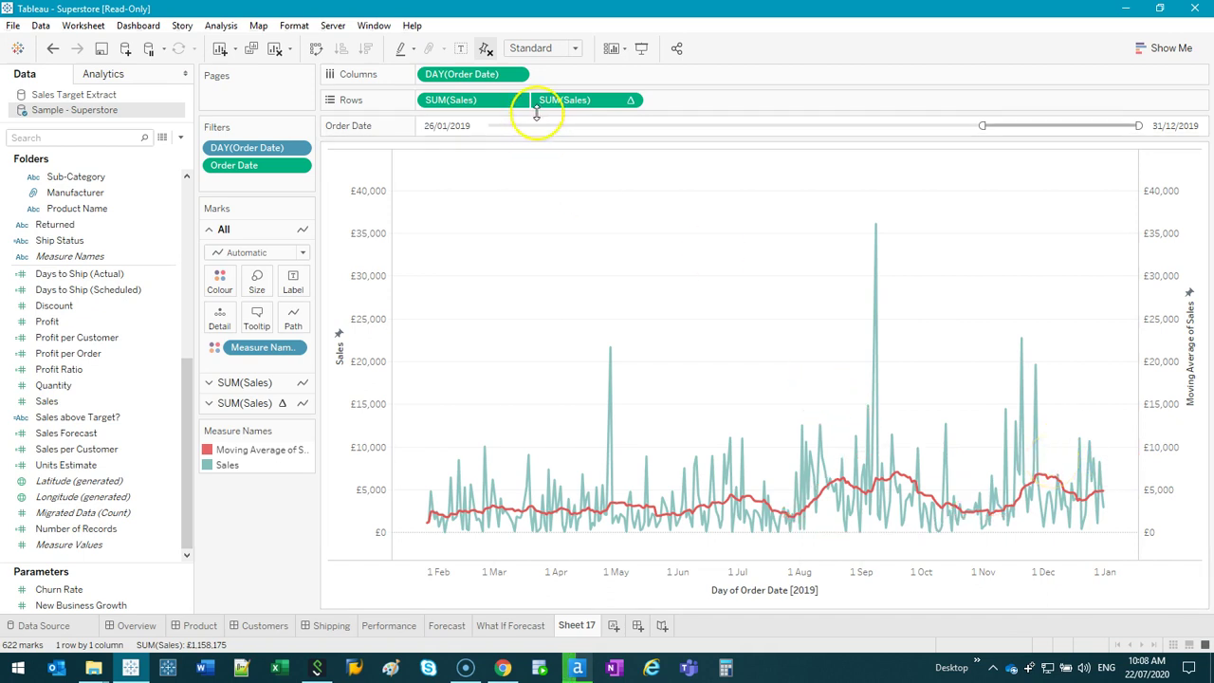
Turn off the dual axis so sales and the moving average appear in separate charts.
right_click(563, 100)
click(617, 408)
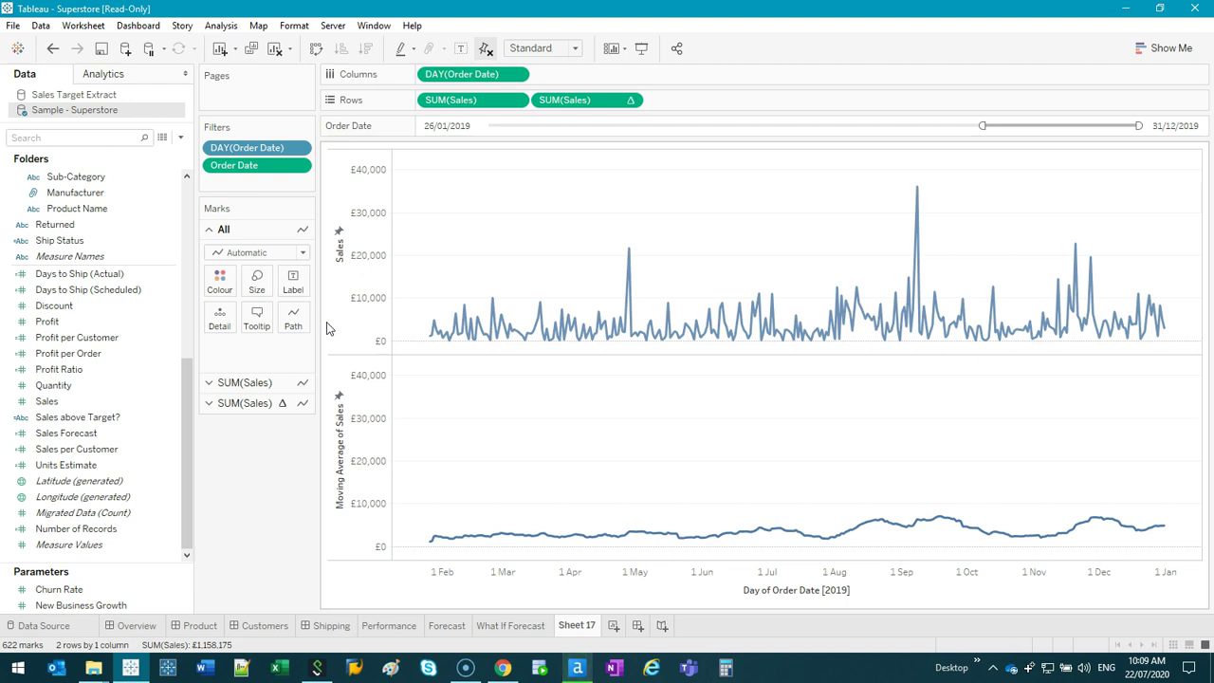
Open the workbook's Data Source page.
click(38, 608)
drag(38, 614, 38, 626)
click(38, 626)
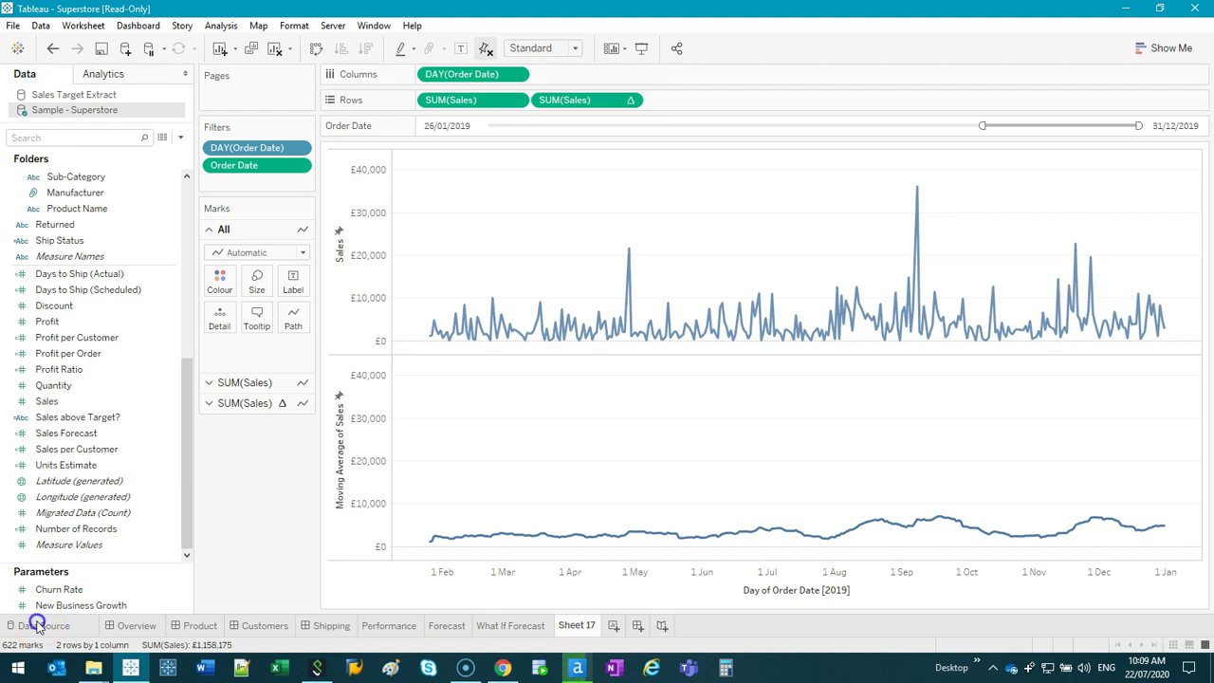